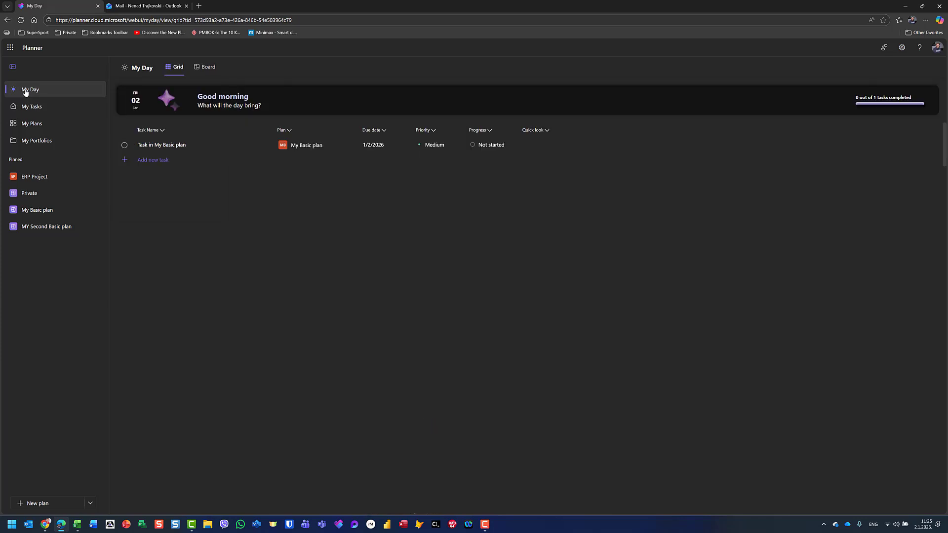
Step: Show the tasks assigned to me in My Tasks as a grid and look through to the unfinished ones at the end
{"action": "left_click", "coordinate": [26, 107]}
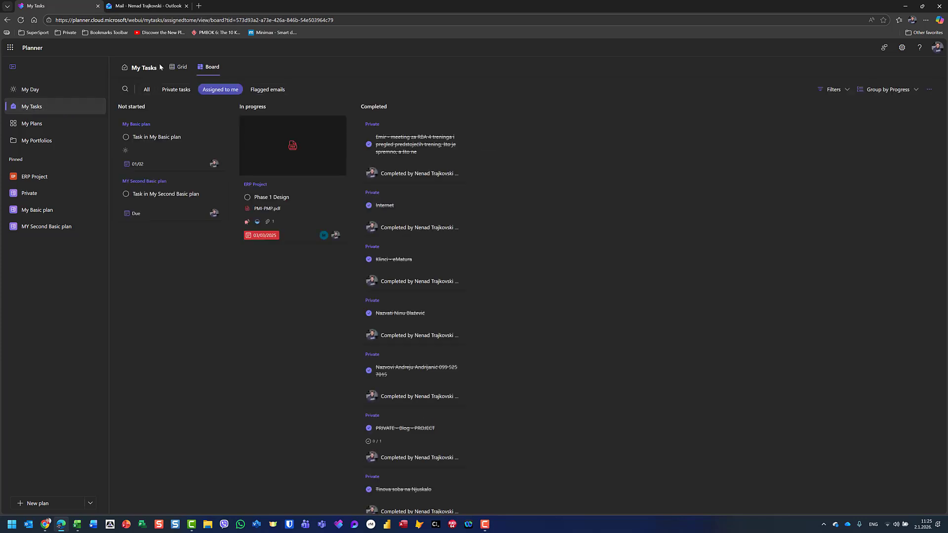
{"action": "left_click", "coordinate": [186, 72]}
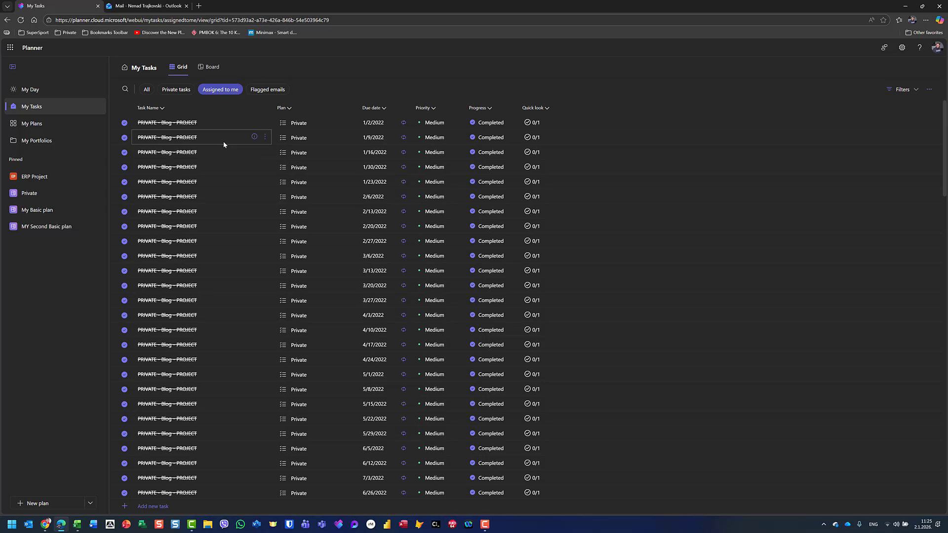
{"action": "scroll", "coordinate": [226, 141], "scroll_direction": "down", "scroll_amount": 12}
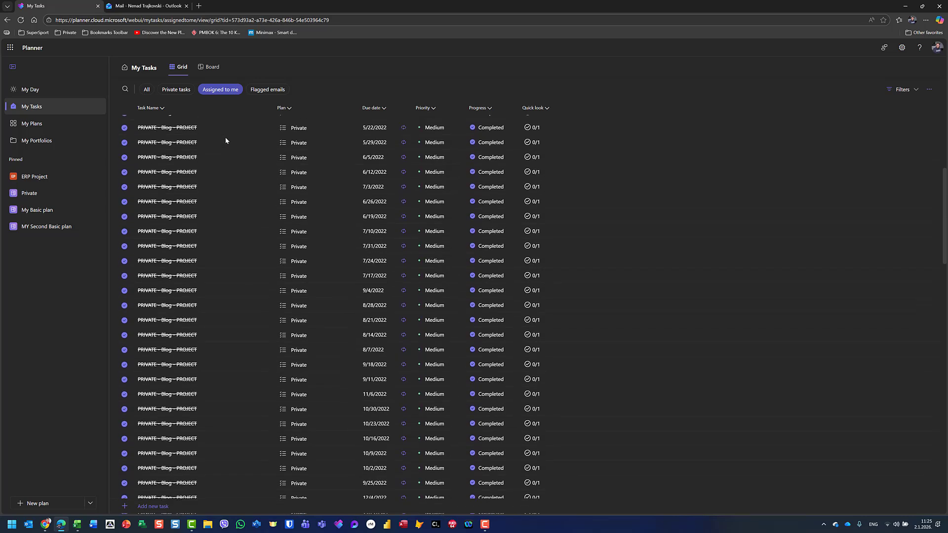
{"action": "scroll", "coordinate": [226, 142], "scroll_direction": "down", "scroll_amount": 12}
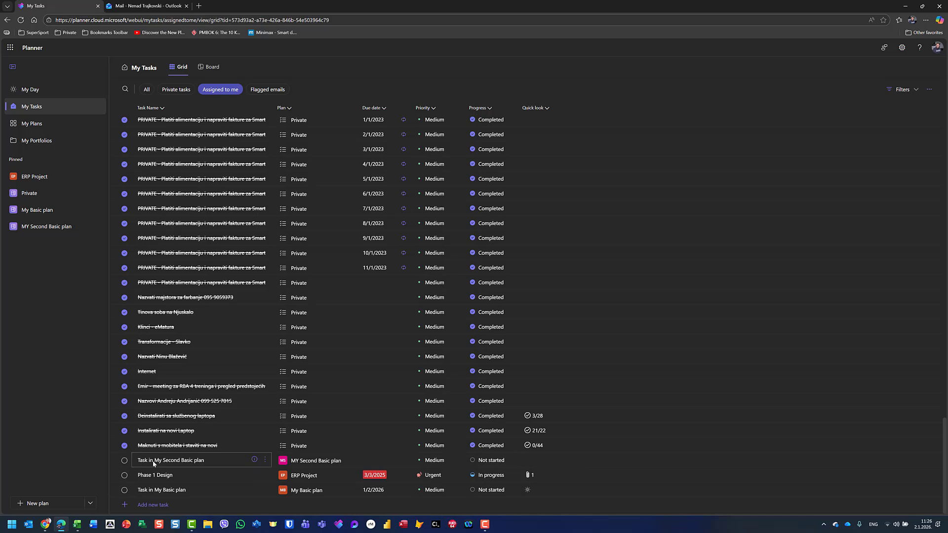
Step: Add the checklist items Item 1, Item 2 and Item 3 to "Task in My Second Basic plan" and close its details
{"action": "left_click", "coordinate": [255, 460]}
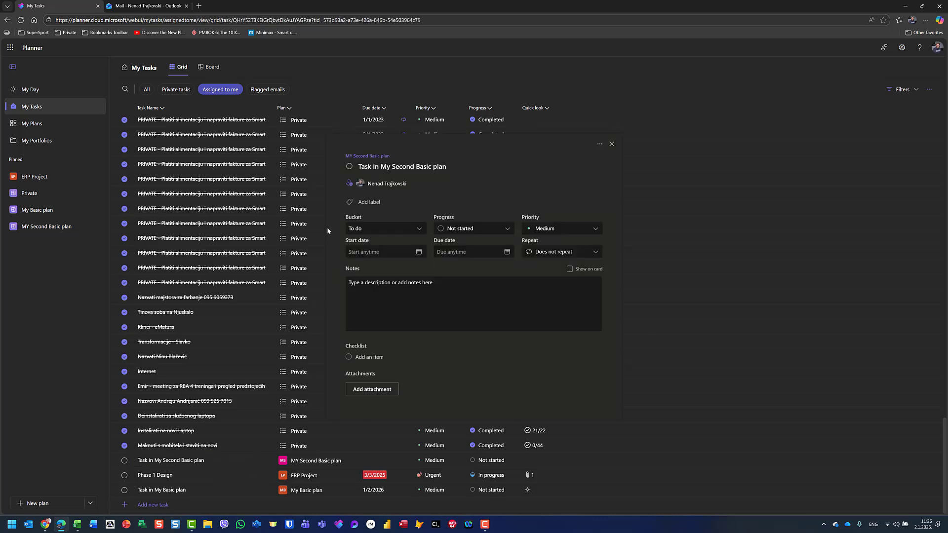
{"action": "left_click", "coordinate": [344, 361]}
{"action": "type", "text": "i"}
{"action": "key", "text": "Return"}
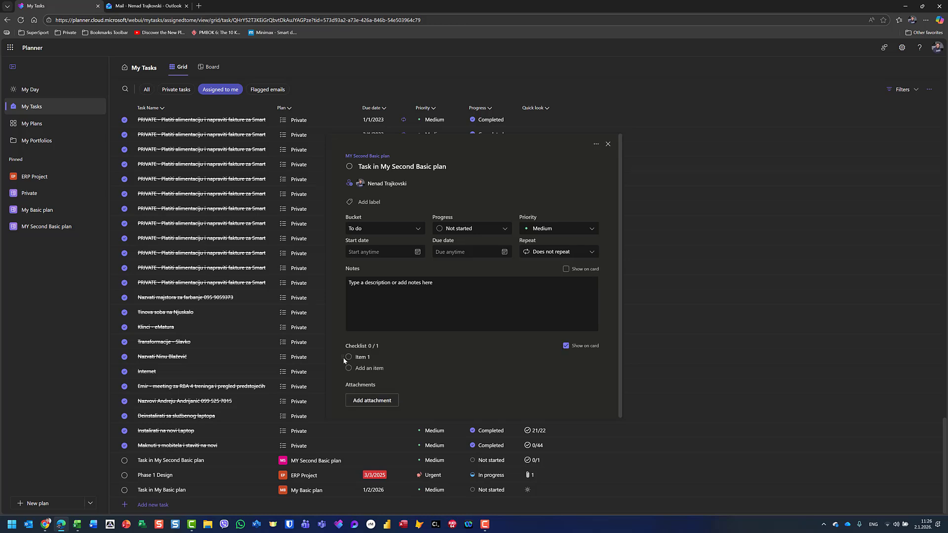
{"action": "type", "text": "Item 2"}
{"action": "key", "text": "Return"}
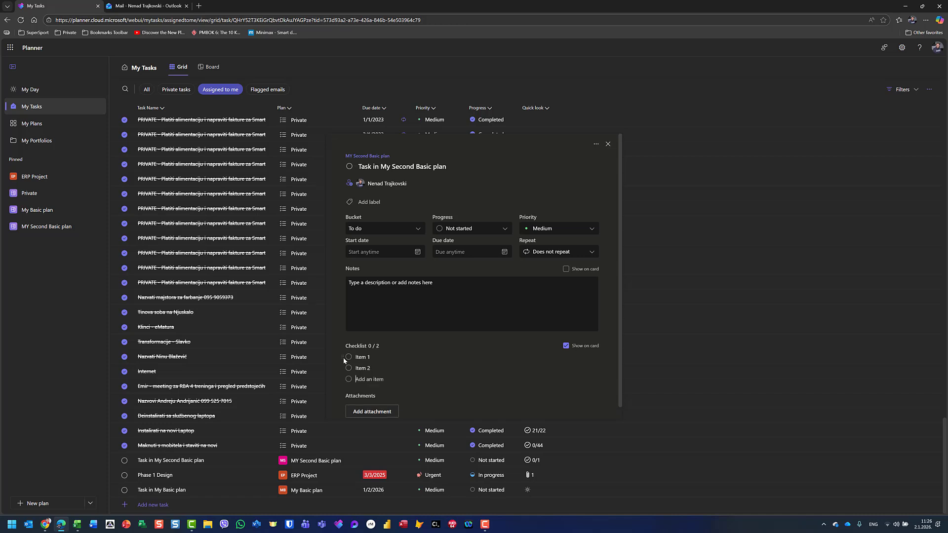
{"action": "type", "text": "Item 3"}
{"action": "key", "text": "Return"}
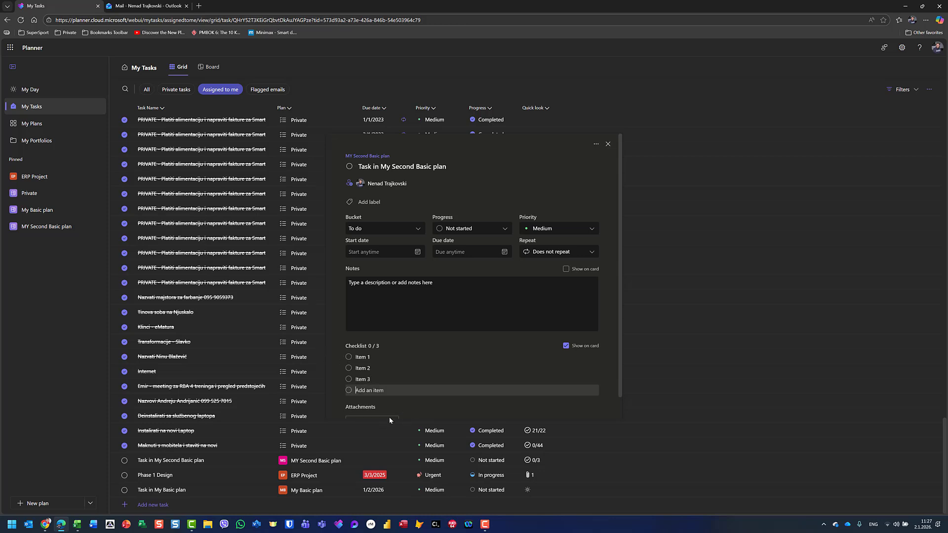
{"action": "scroll", "coordinate": [389, 417], "scroll_direction": "down", "scroll_amount": 1}
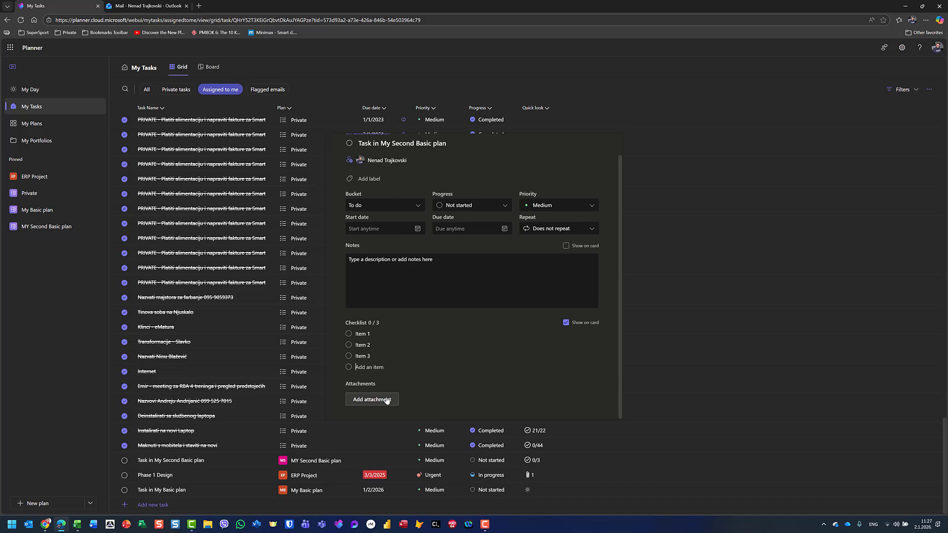
{"action": "left_click", "coordinate": [736, 337]}
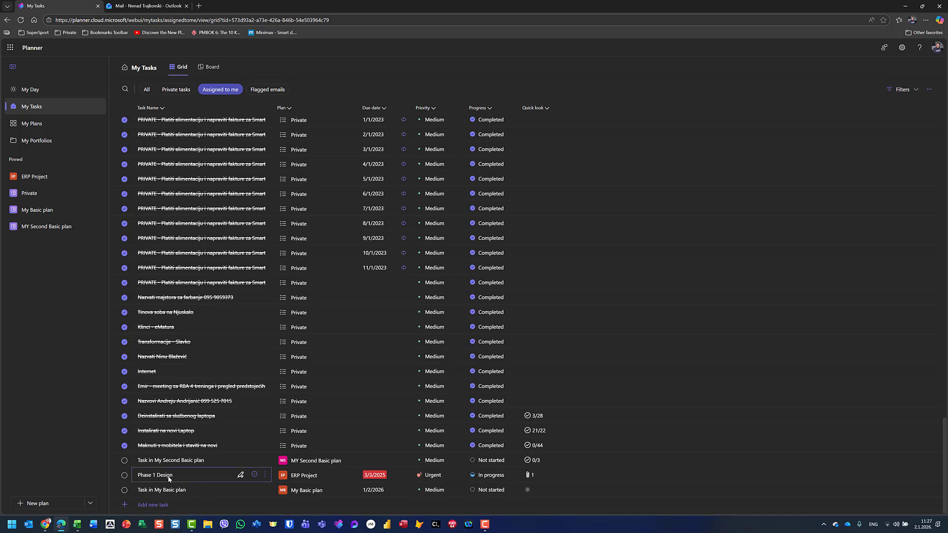
Step: Review the details of the Phase 1 Design task and the options of the Quick look and Progress columns
{"action": "left_click", "coordinate": [255, 475]}
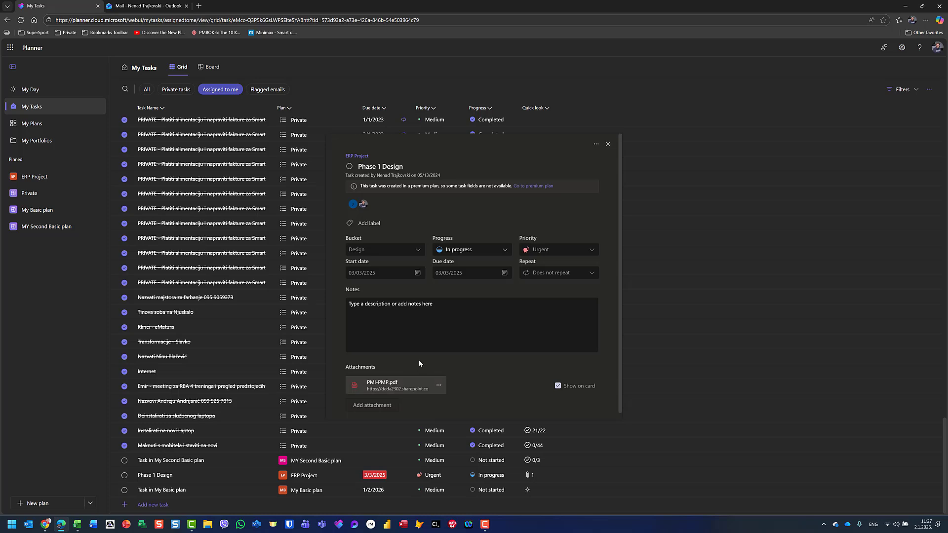
{"action": "left_click", "coordinate": [569, 473]}
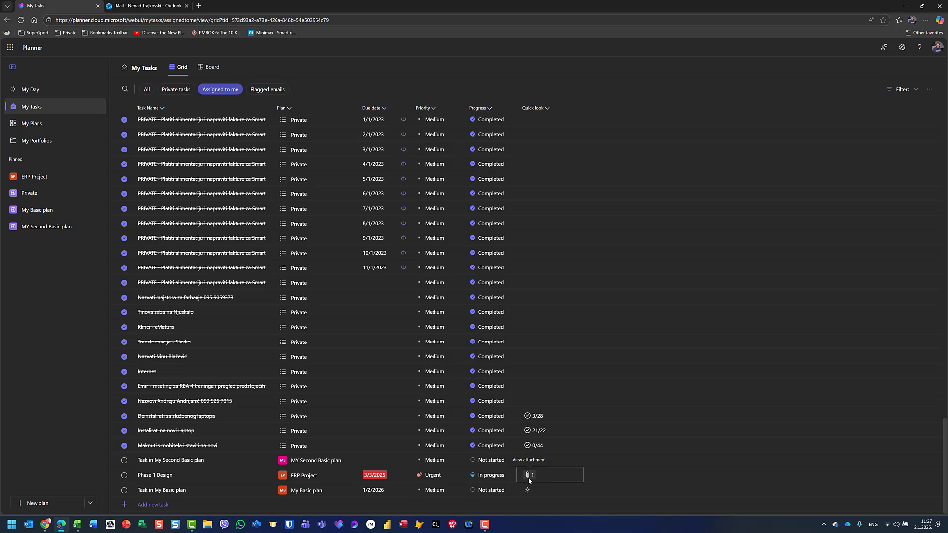
{"action": "left_click", "coordinate": [547, 108]}
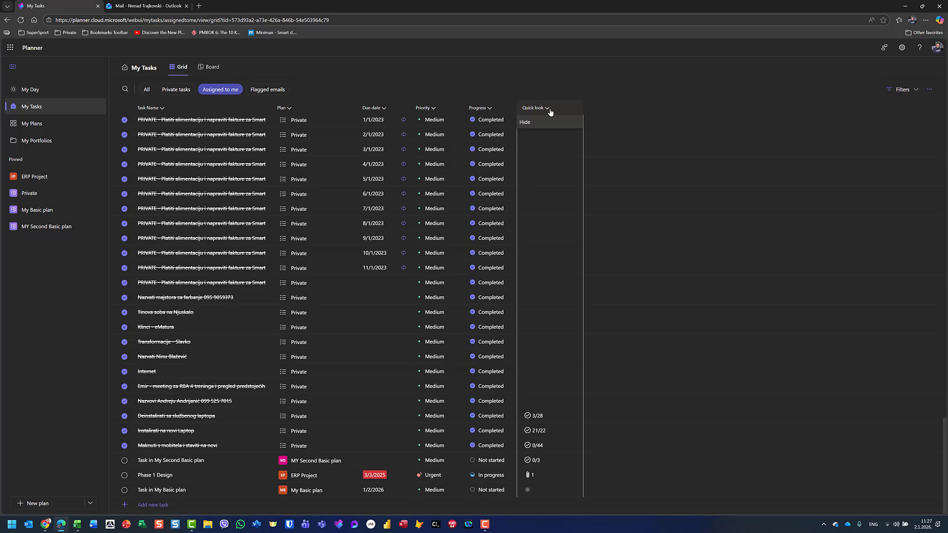
{"action": "left_click", "coordinate": [487, 110]}
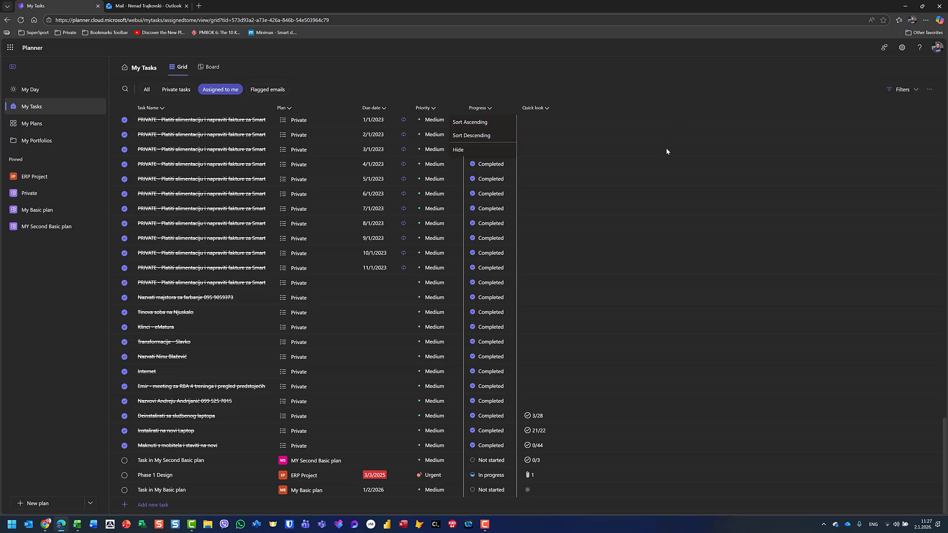
{"action": "key", "text": "Escape"}
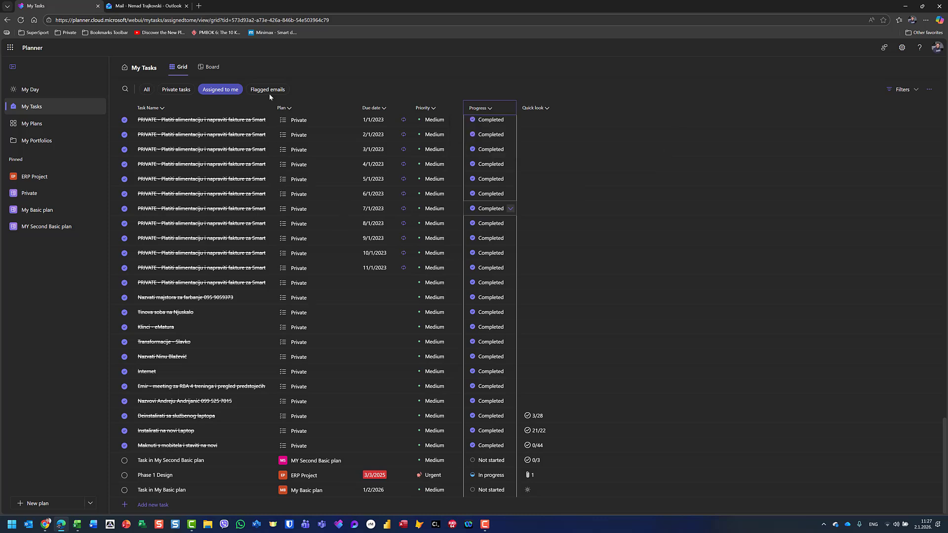
Step: Show the assigned tasks as a board grouped by plan
{"action": "left_click", "coordinate": [214, 73]}
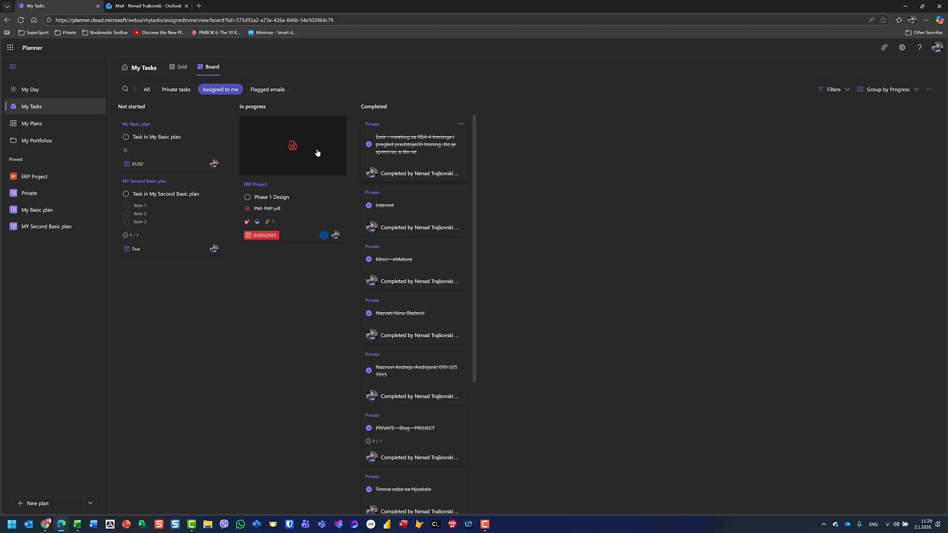
{"action": "left_click", "coordinate": [885, 93]}
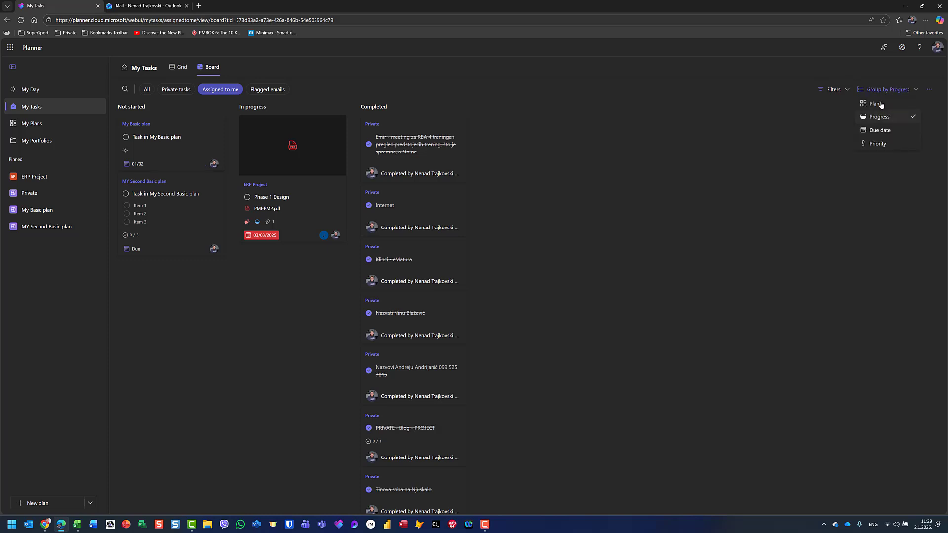
{"action": "left_click", "coordinate": [880, 105]}
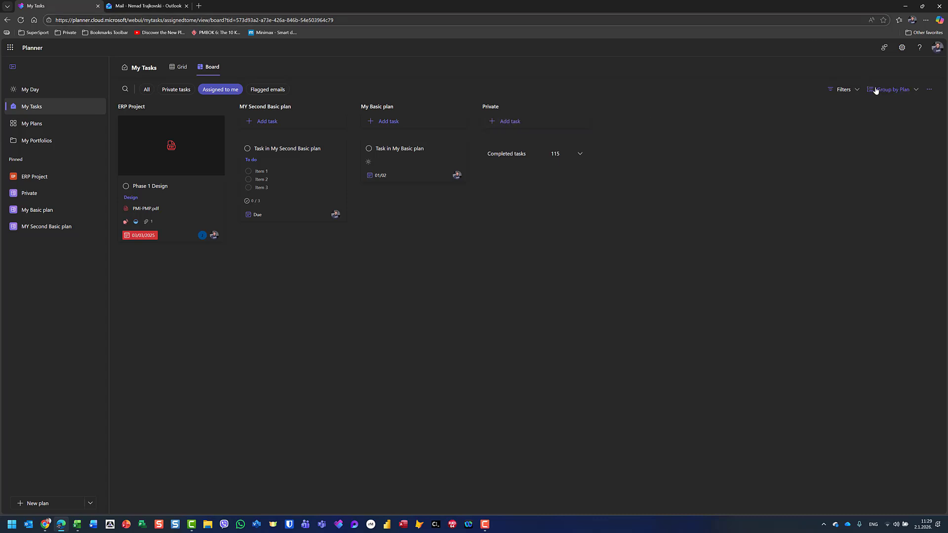
Step: Regroup the task board by progress, and finally by due date
{"action": "left_click", "coordinate": [895, 92]}
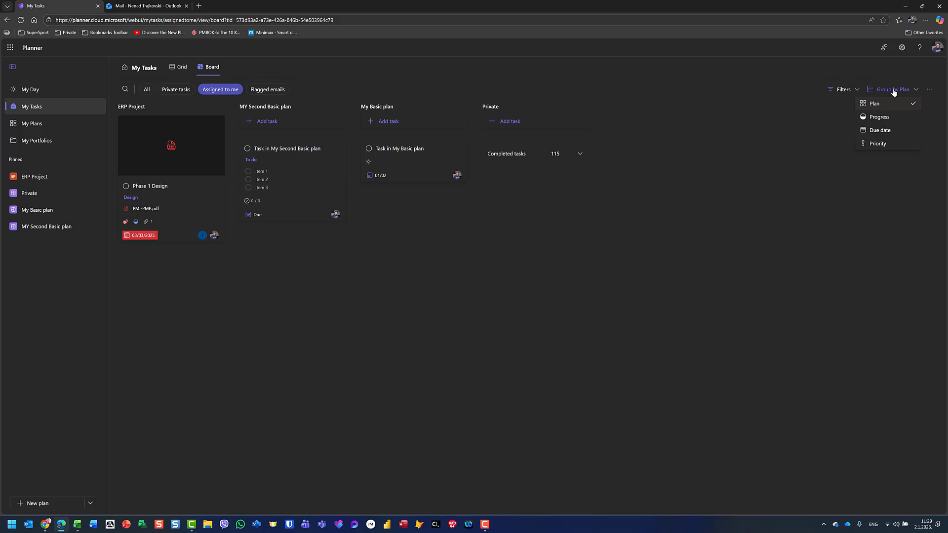
{"action": "left_click", "coordinate": [886, 122]}
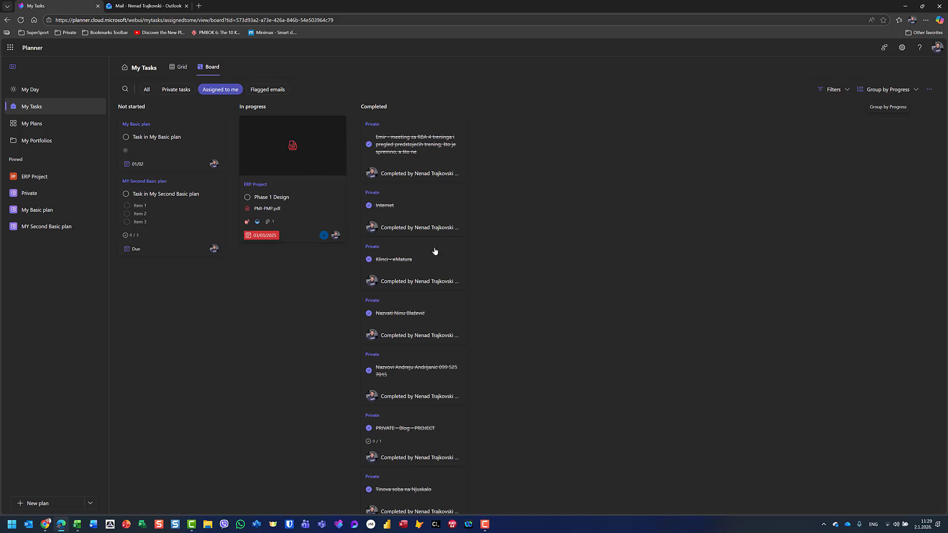
{"action": "left_click", "coordinate": [886, 92]}
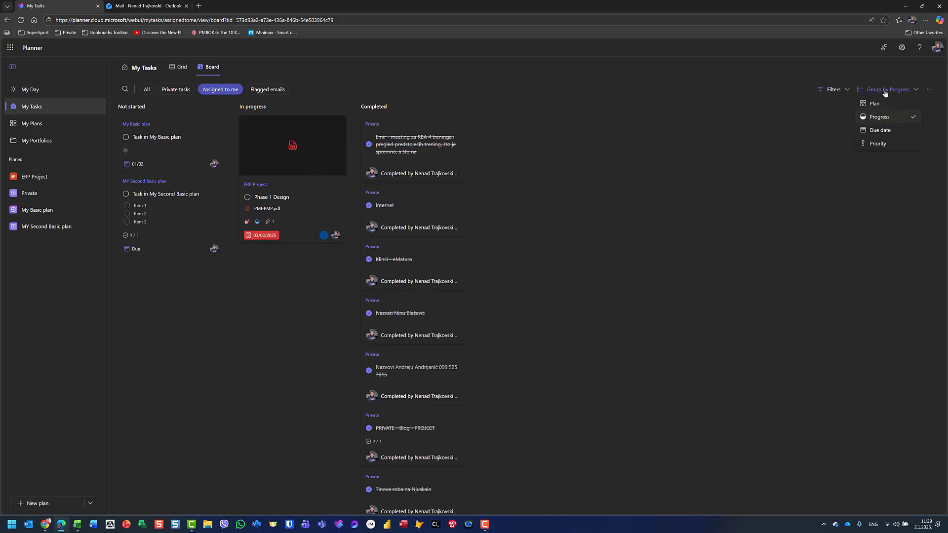
{"action": "left_click", "coordinate": [878, 132]}
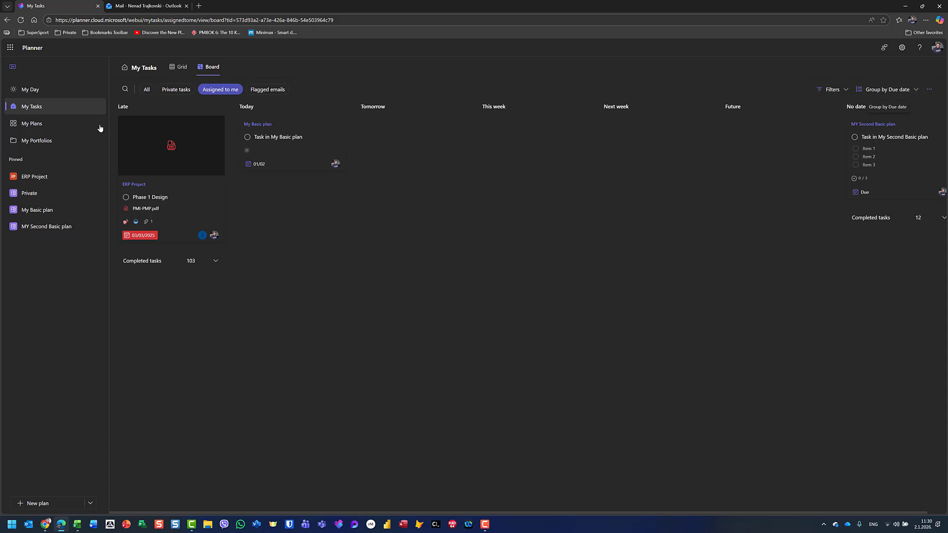
Step: Open My Basic plan from the list of plans
{"action": "left_click", "coordinate": [42, 128]}
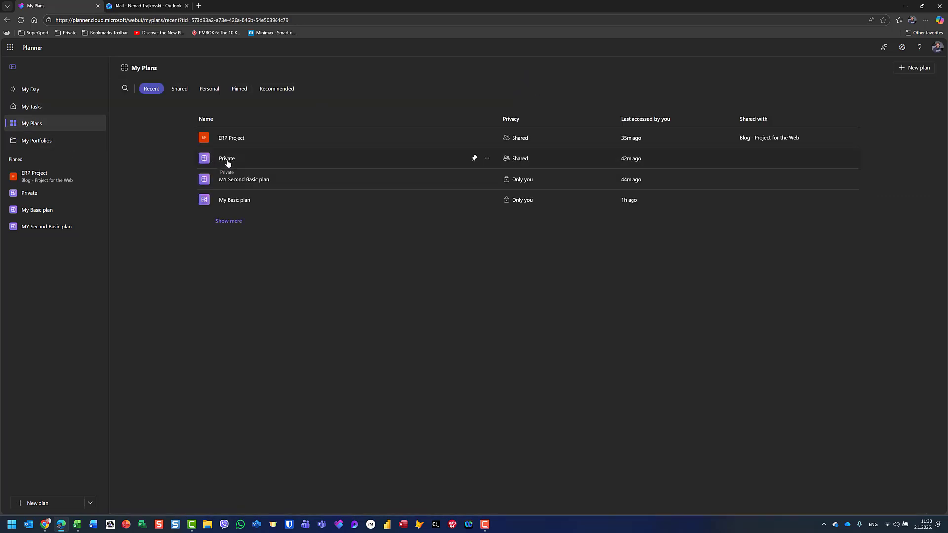
{"action": "left_click", "coordinate": [226, 200]}
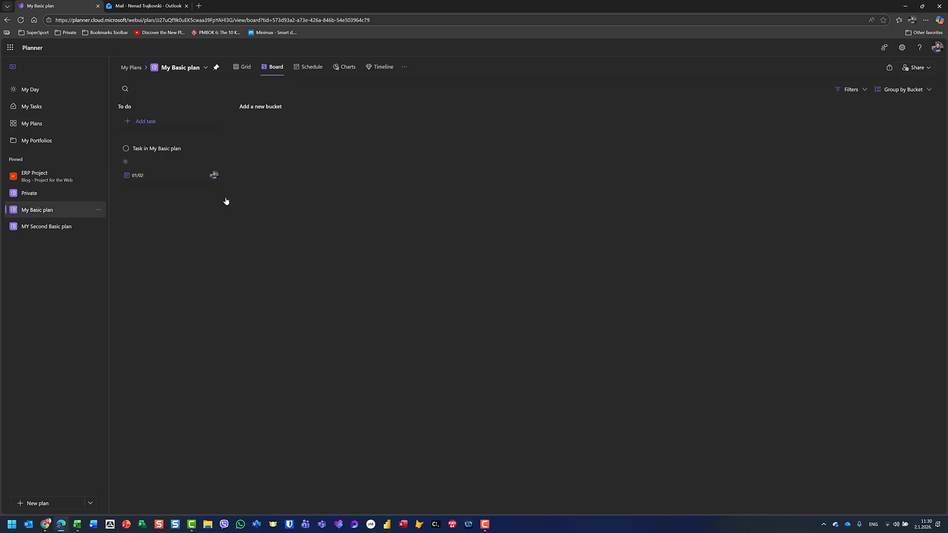
Step: Try to add a task named "Tomorrow Task" to the To do bucket, due 01/03 and assigned to the signed-in user
{"action": "left_click", "coordinate": [153, 123]}
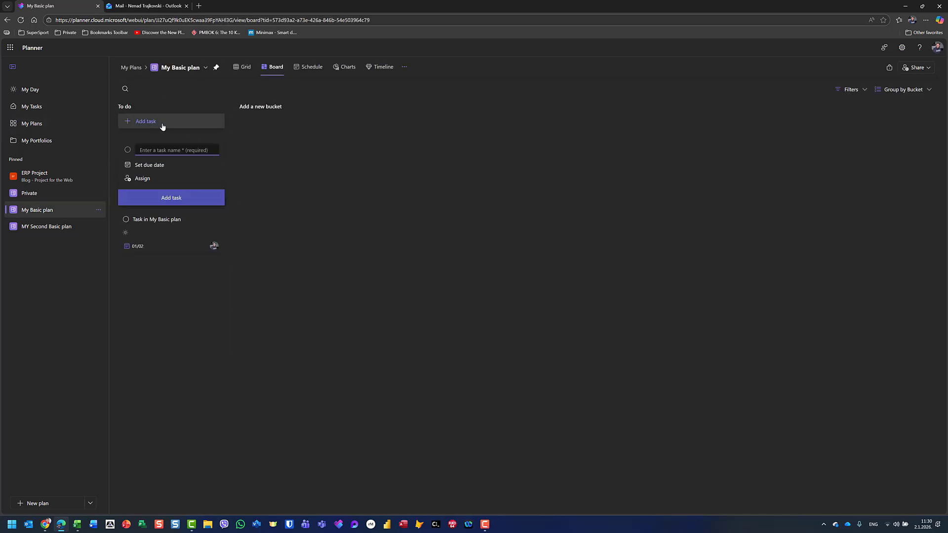
{"action": "type", "text": "Tomorrow Task"}
{"action": "left_click", "coordinate": [137, 165]}
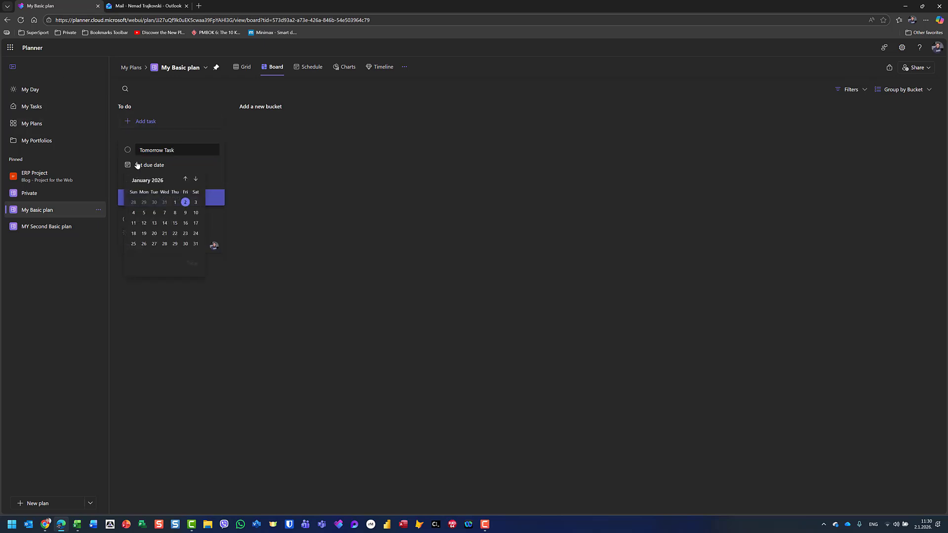
{"action": "left_click", "coordinate": [192, 203]}
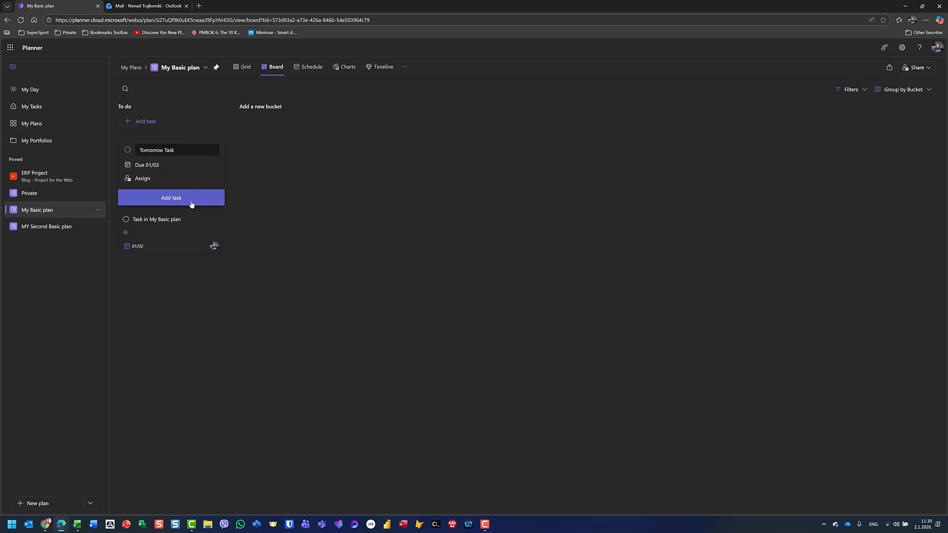
{"action": "left_click", "coordinate": [146, 179]}
{"action": "left_click", "coordinate": [141, 222]}
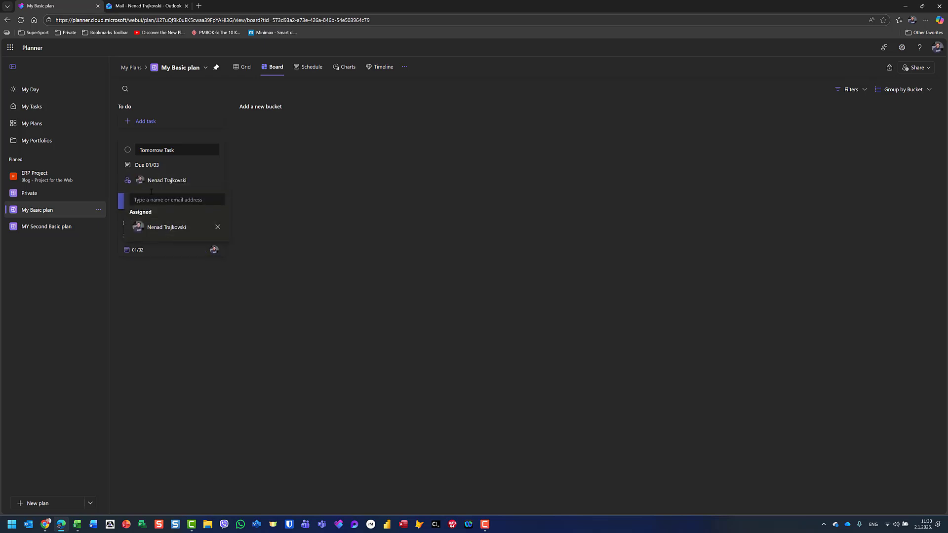
{"action": "left_click", "coordinate": [150, 124]}
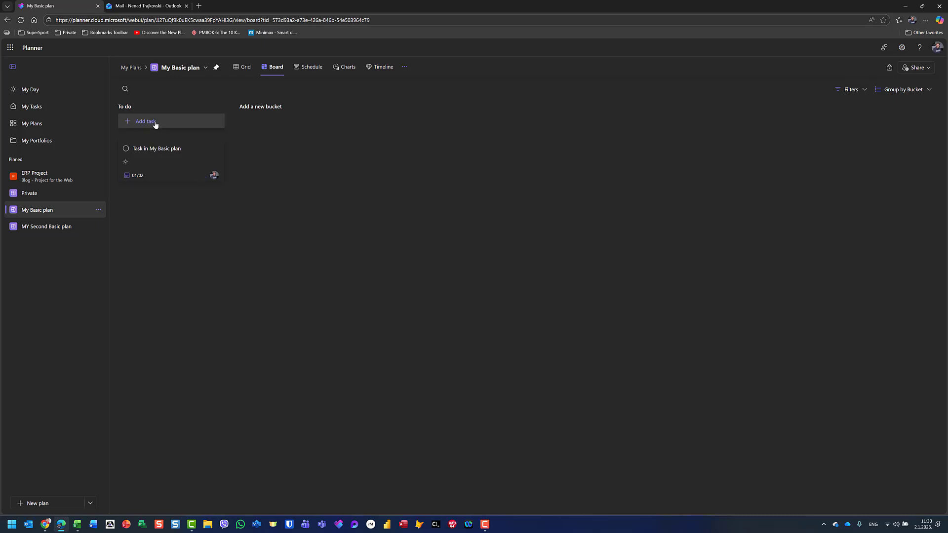
Step: Add a task named "Task next week" to the To do bucket, due 01/05 and assigned to the signed-in user
{"action": "left_click", "coordinate": [156, 123]}
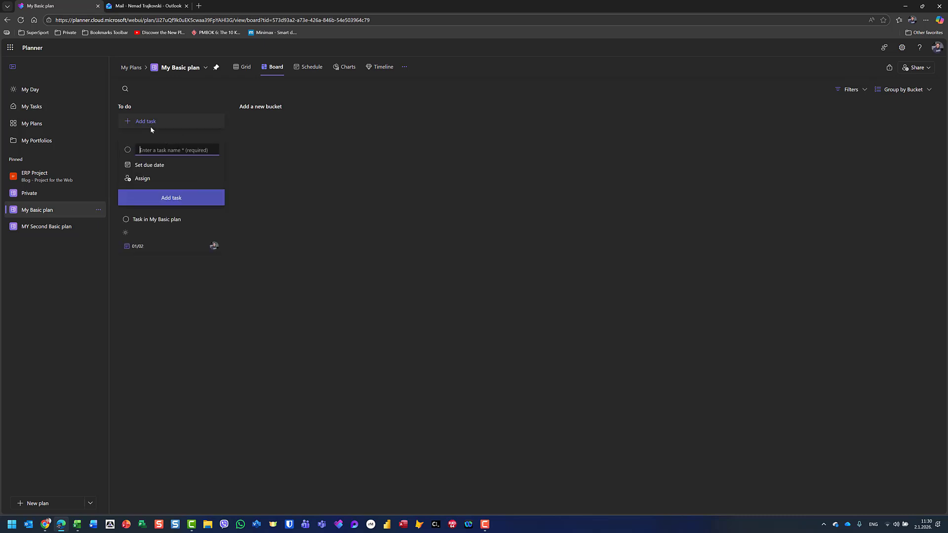
{"action": "type", "text": "Task next week"}
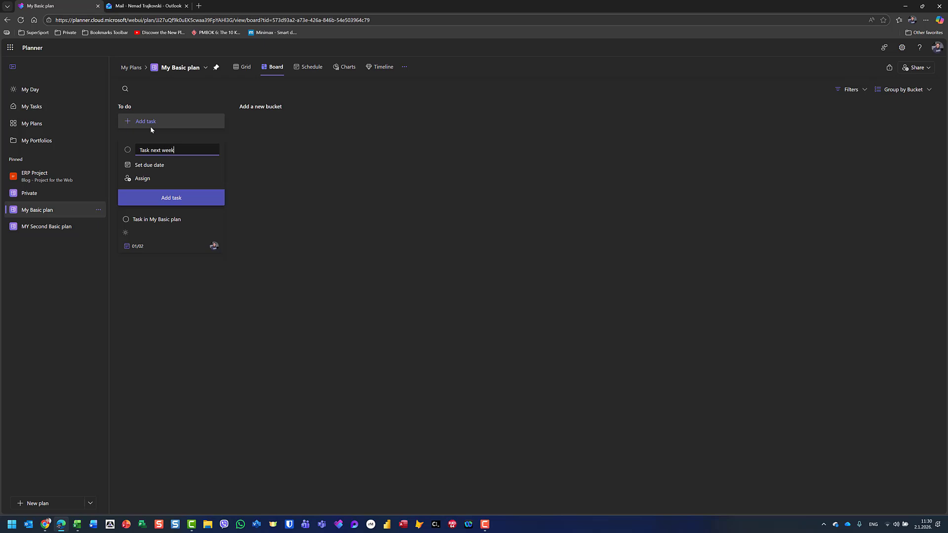
{"action": "left_click", "coordinate": [138, 166]}
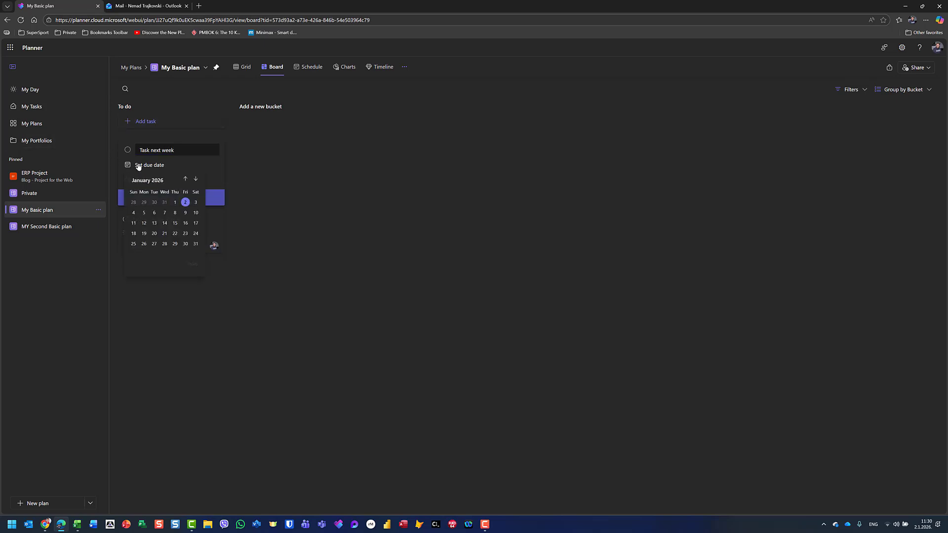
{"action": "left_click", "coordinate": [144, 213]}
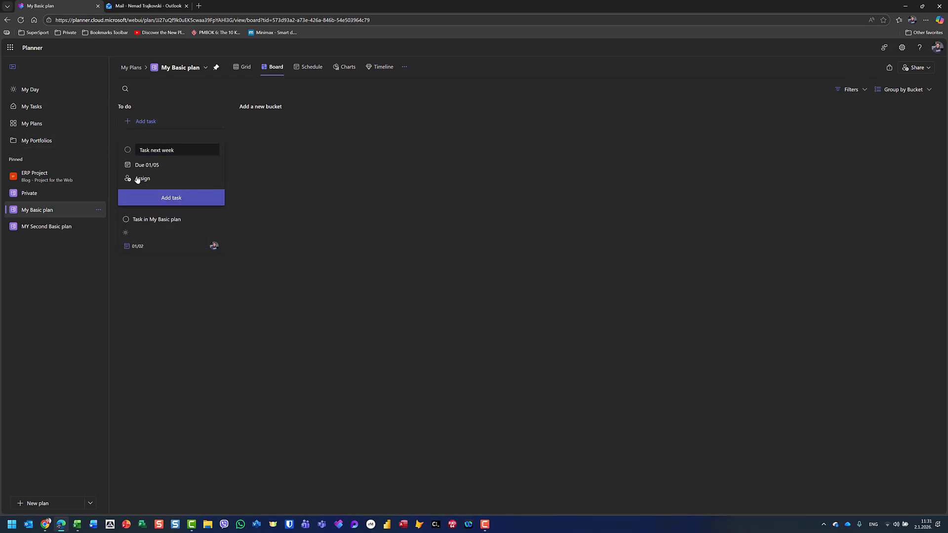
{"action": "left_click", "coordinate": [138, 180]}
{"action": "left_click", "coordinate": [148, 227]}
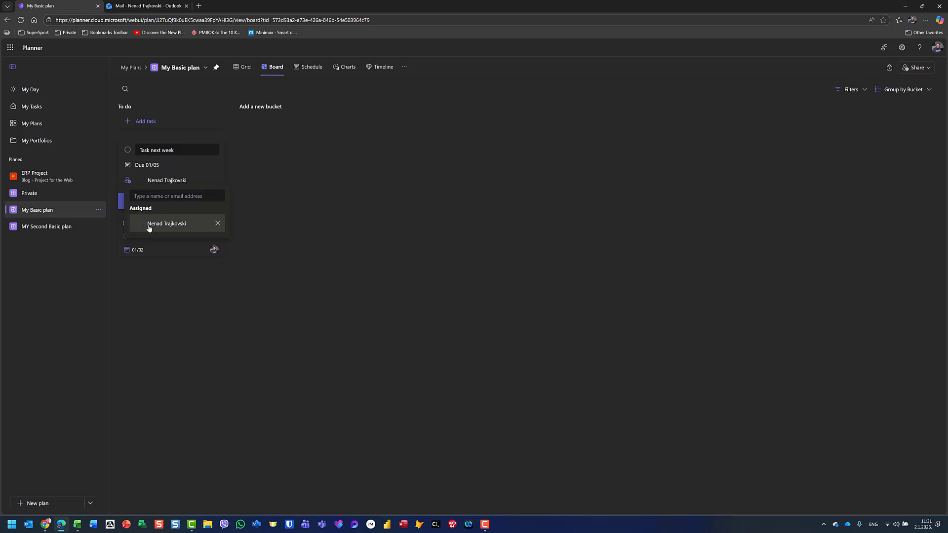
{"action": "left_click", "coordinate": [140, 323]}
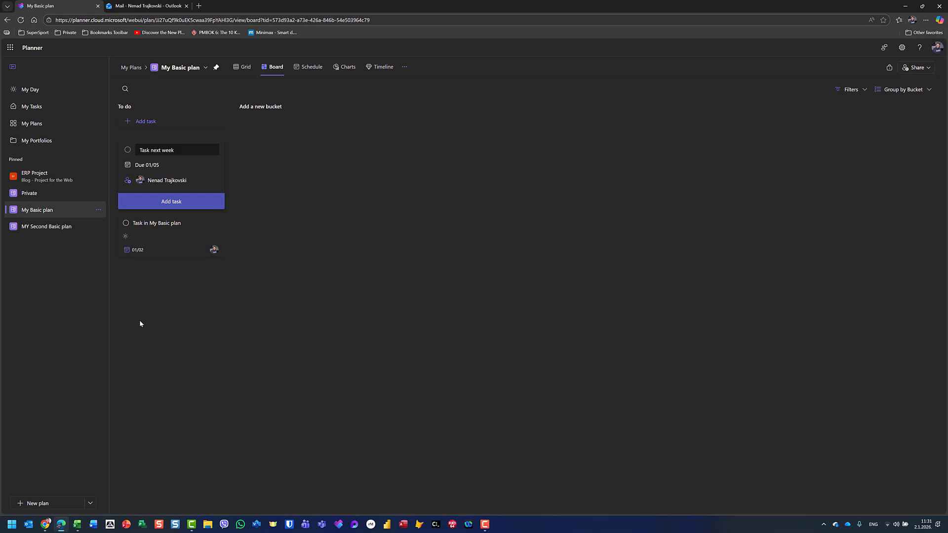
{"action": "left_click", "coordinate": [185, 201]}
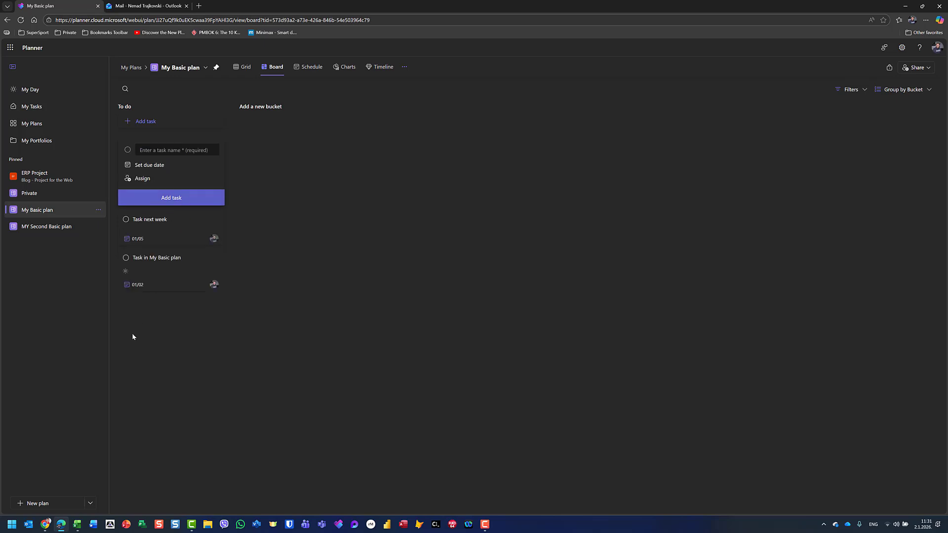
Step: Add a task named "Tomorrow Task" to the To do bucket, due 01/03 and assigned to the signed-in user
{"action": "left_click", "coordinate": [179, 148]}
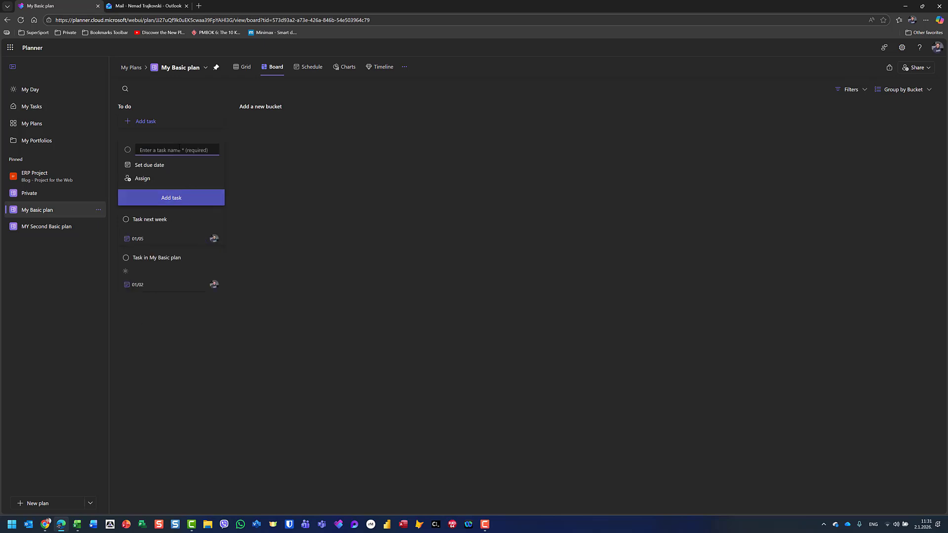
{"action": "type", "text": "Tomorrow Task"}
{"action": "left_click", "coordinate": [156, 168]}
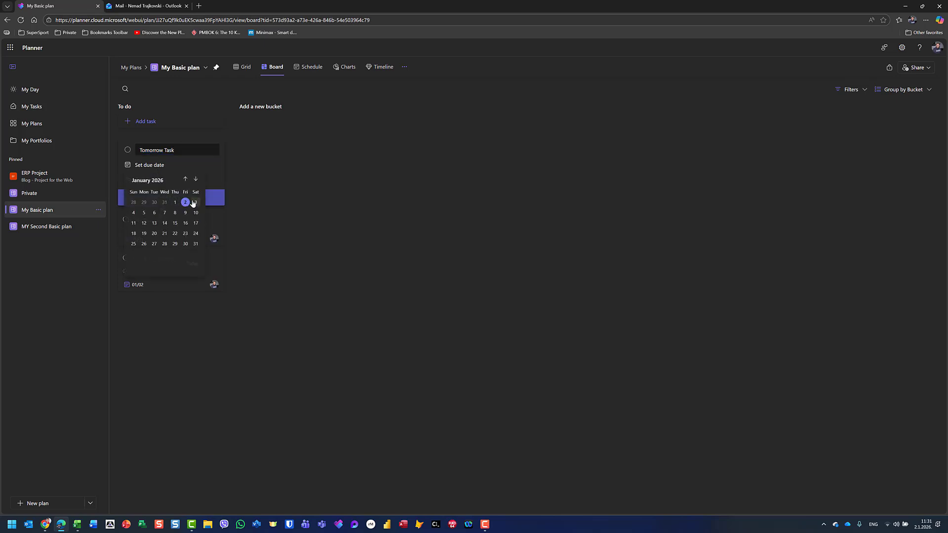
{"action": "left_click", "coordinate": [193, 203]}
{"action": "left_click", "coordinate": [147, 180]}
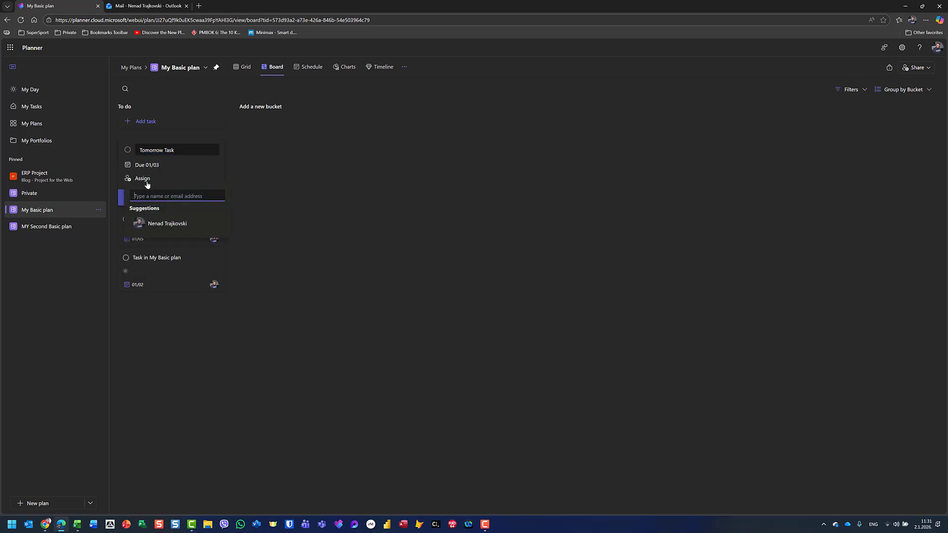
{"action": "left_click", "coordinate": [156, 224]}
{"action": "left_click", "coordinate": [322, 232]}
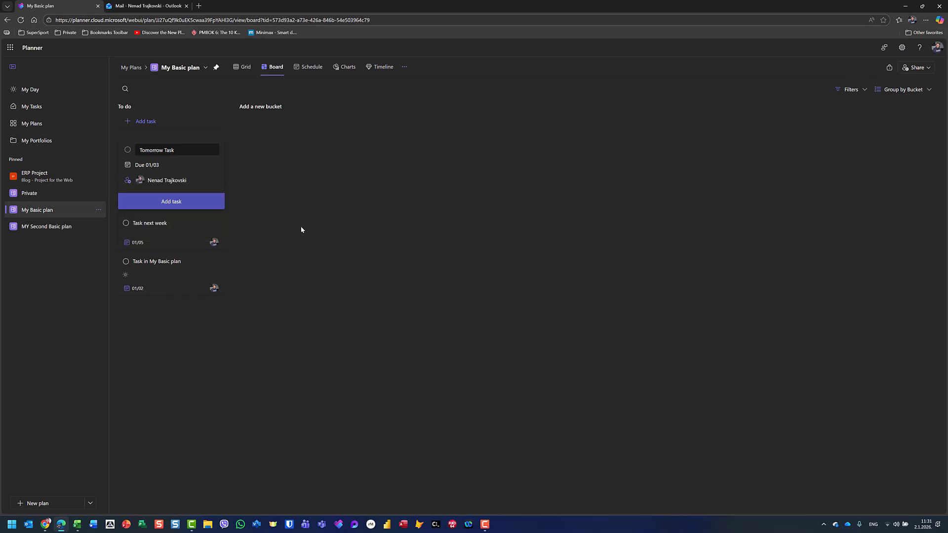
{"action": "left_click", "coordinate": [171, 200]}
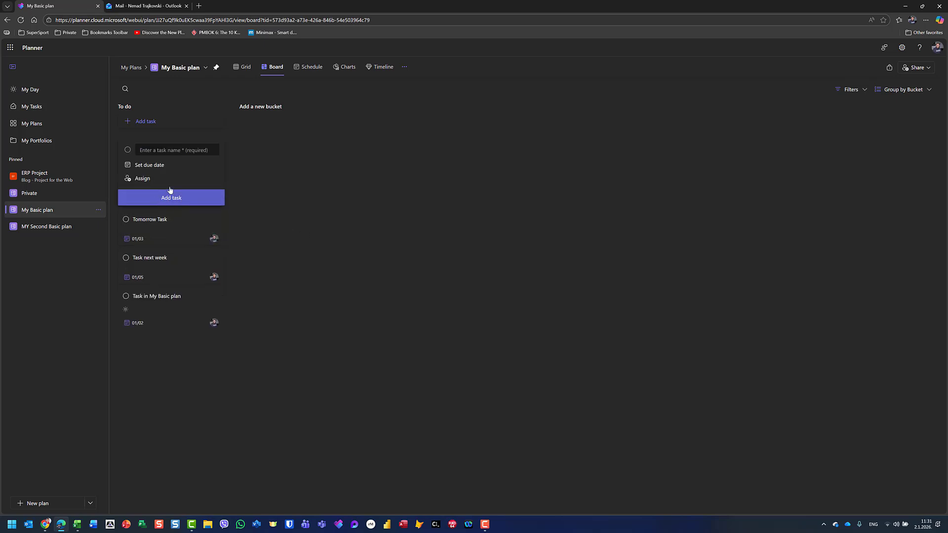
Step: Add a task named "Future Task" to the To do bucket, due 01/20 and assigned to the signed-in user
{"action": "left_click", "coordinate": [167, 151]}
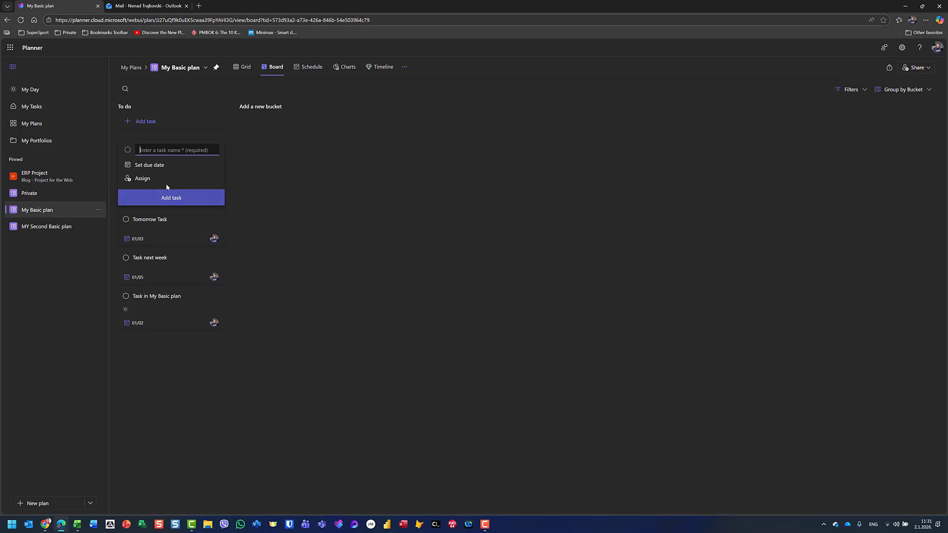
{"action": "type", "text": "Future Task"}
{"action": "left_click", "coordinate": [165, 168]}
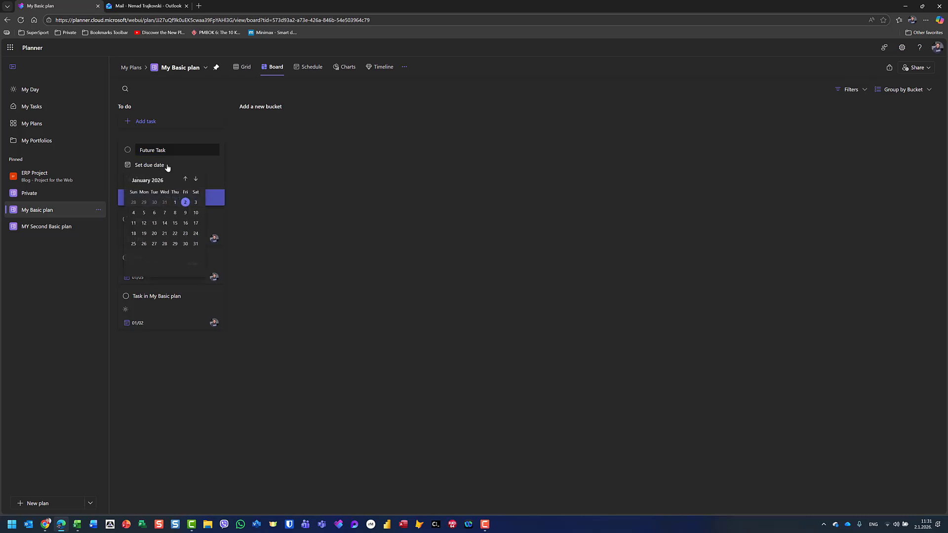
{"action": "left_click", "coordinate": [153, 235]}
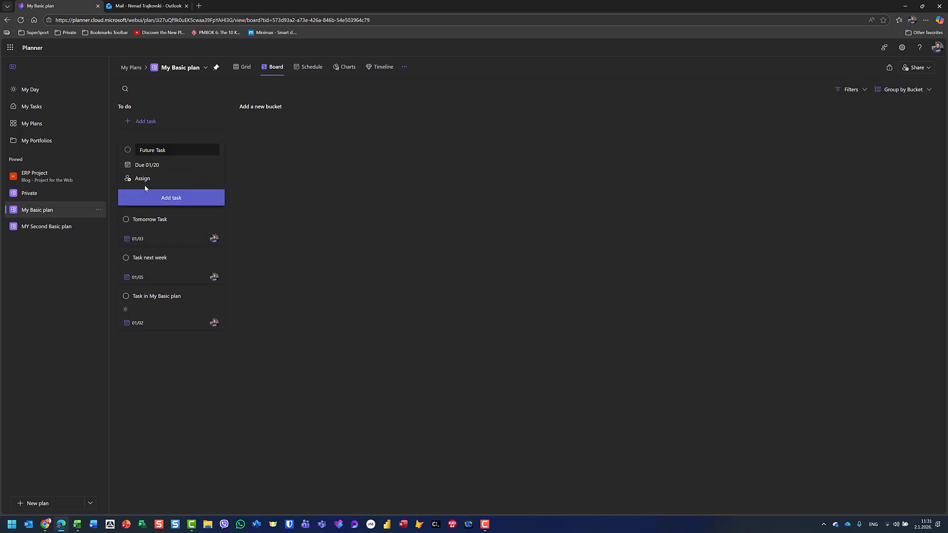
{"action": "left_click", "coordinate": [143, 180]}
{"action": "left_click", "coordinate": [144, 222]}
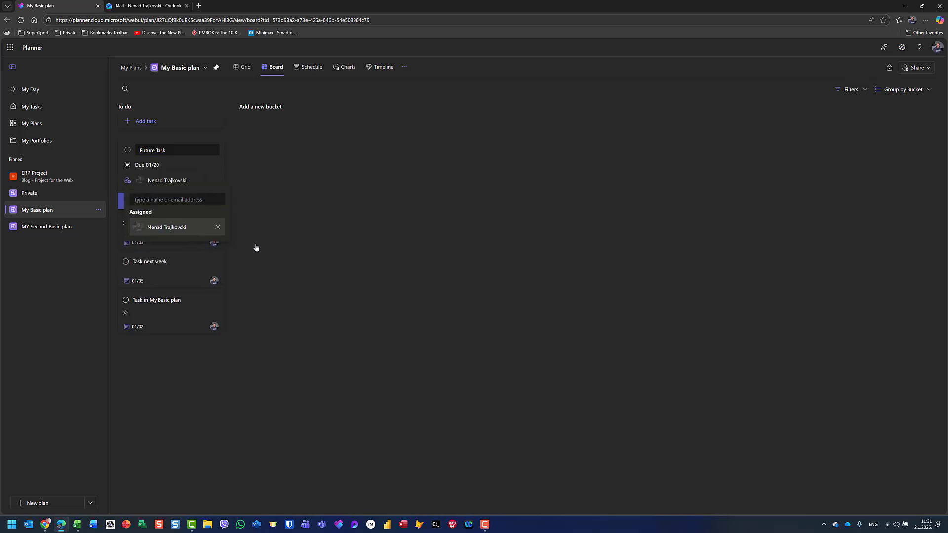
{"action": "left_click", "coordinate": [314, 252]}
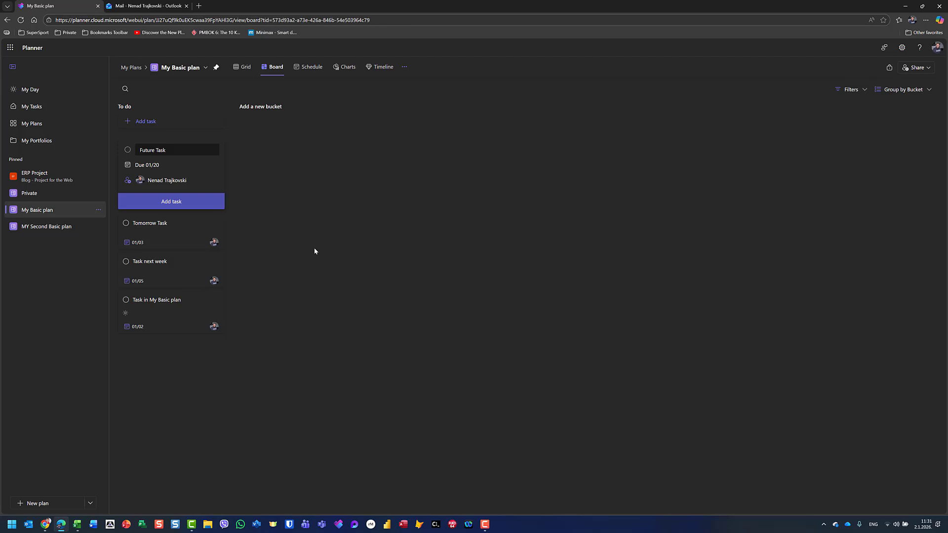
{"action": "left_click", "coordinate": [179, 203]}
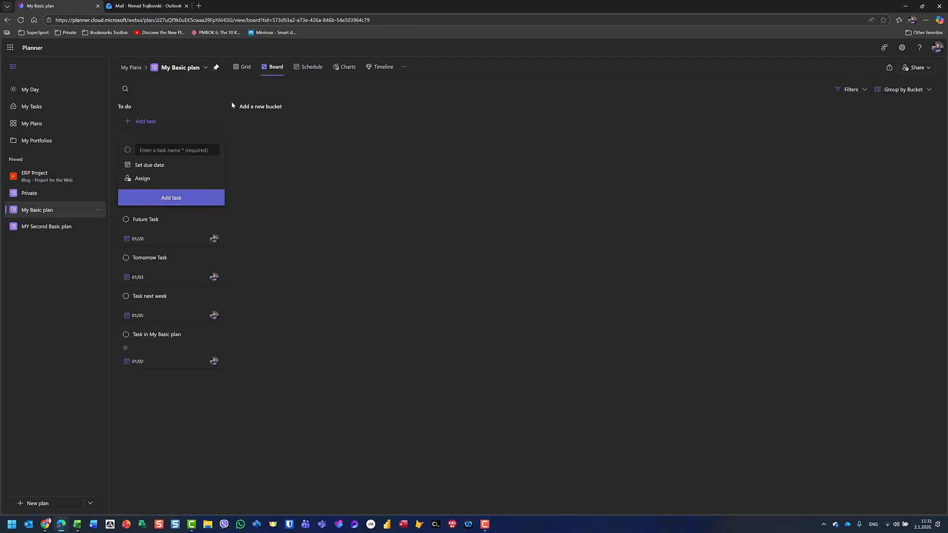
Step: Group the board by due date and add a task named "This week Tasks" under This week, assigned to the signed-in user
{"action": "left_click", "coordinate": [880, 90]}
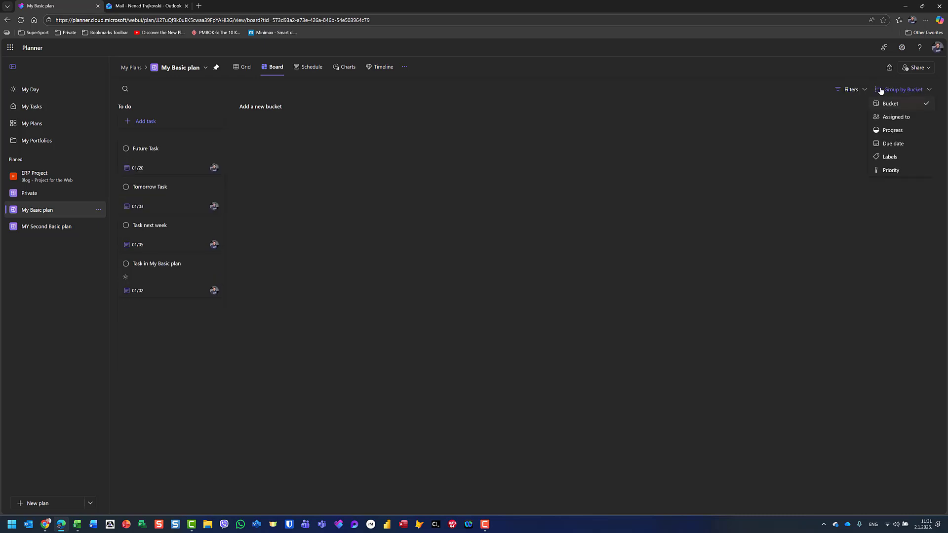
{"action": "left_click", "coordinate": [891, 143]}
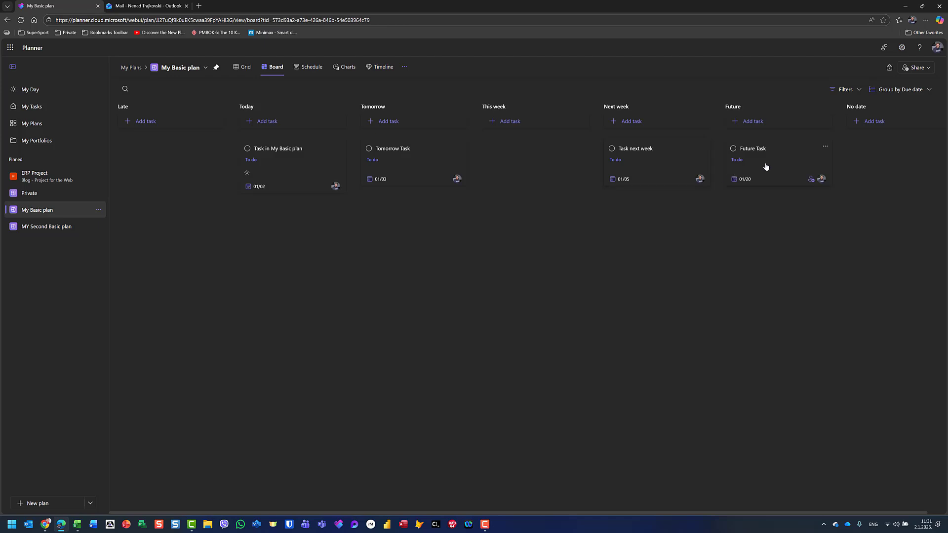
{"action": "left_click", "coordinate": [518, 126]}
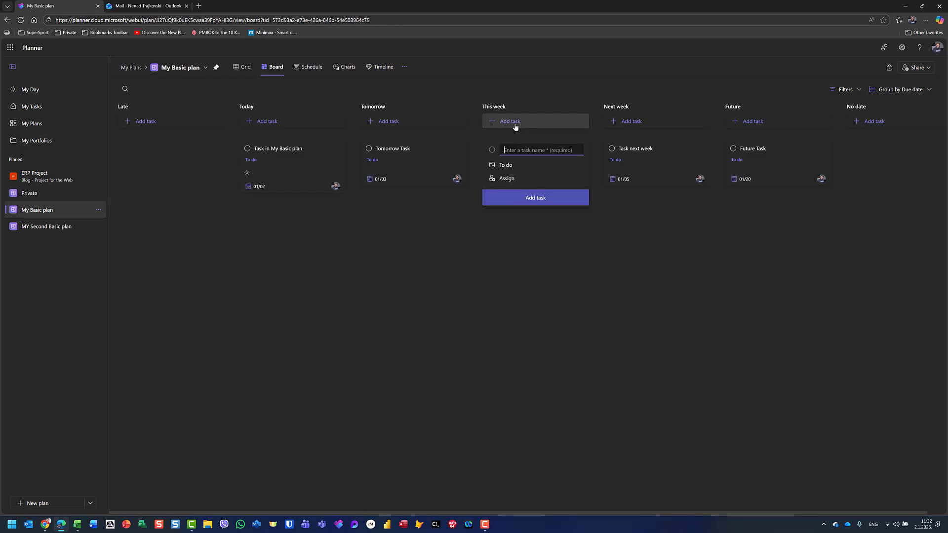
{"action": "type", "text": "This week Tasks"}
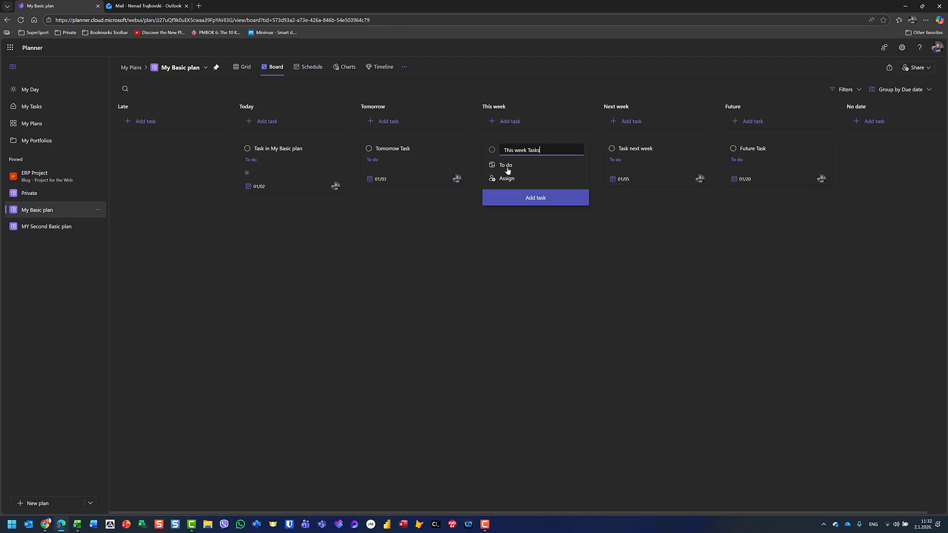
{"action": "left_click", "coordinate": [506, 178]}
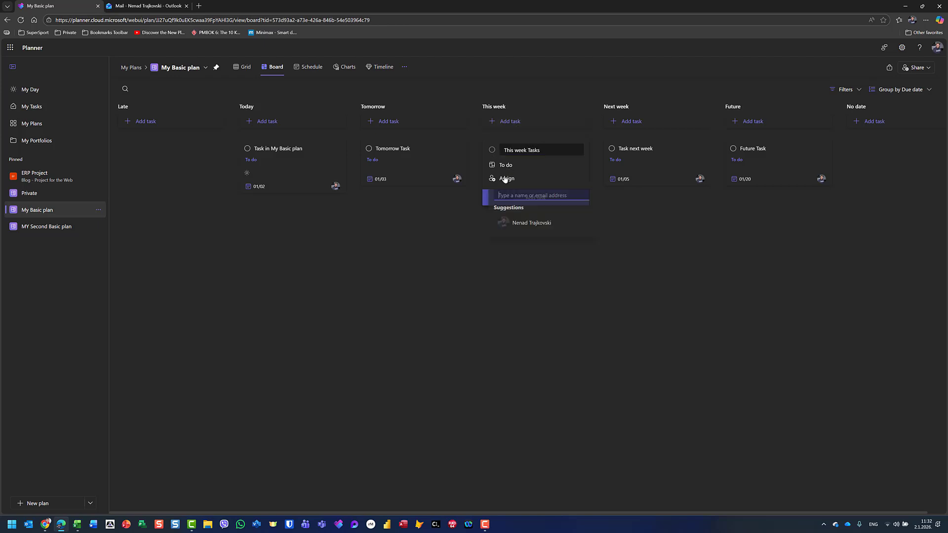
{"action": "left_click", "coordinate": [518, 230]}
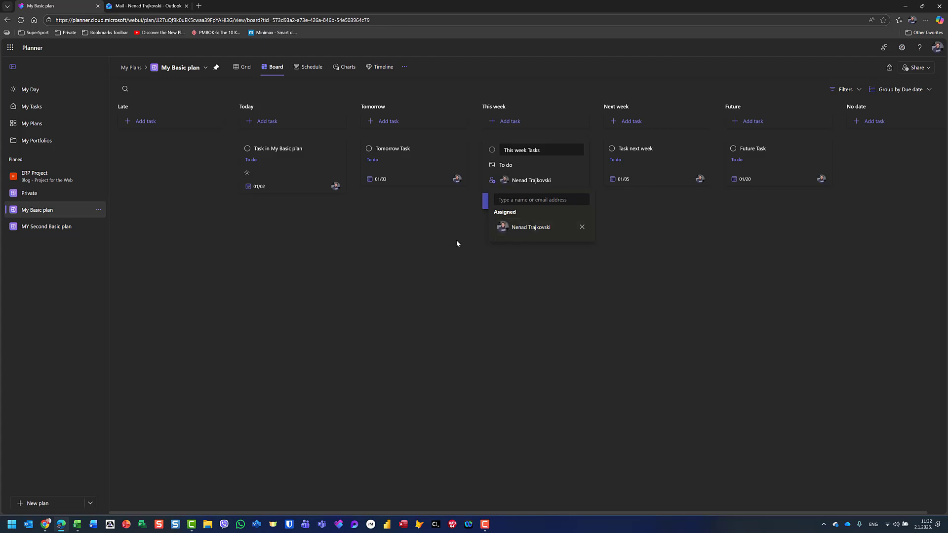
{"action": "left_click", "coordinate": [398, 269]}
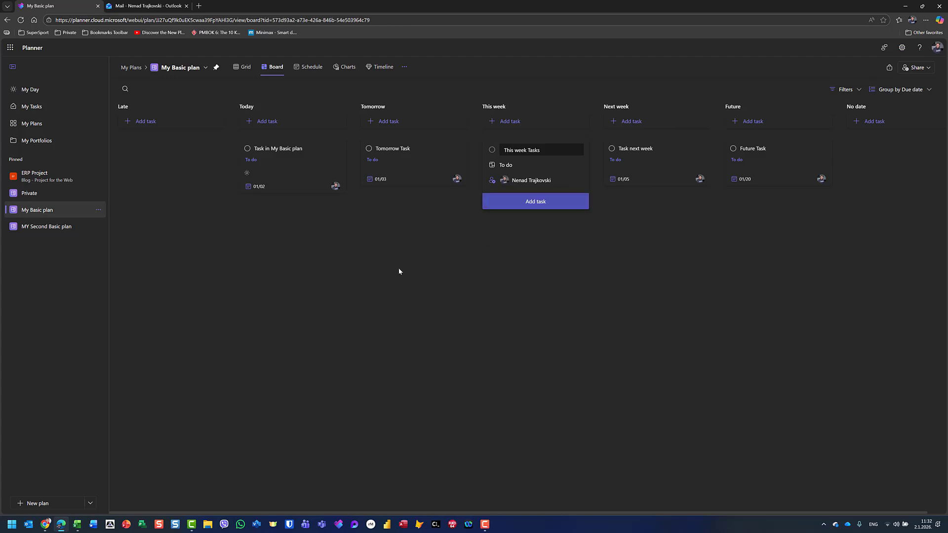
{"action": "left_click", "coordinate": [511, 200]}
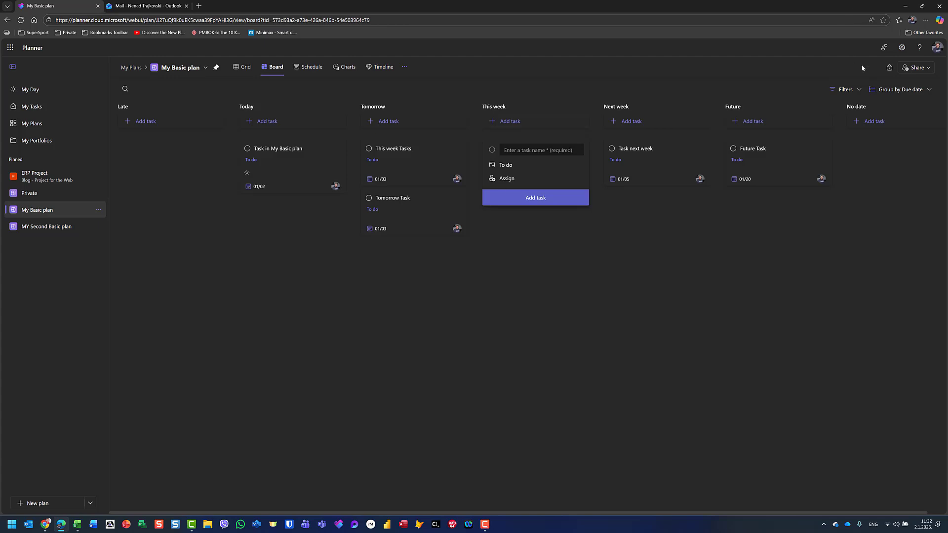
Step: Group the board by labels and examine the labels available for Future Task without assigning one
{"action": "left_click", "coordinate": [898, 90]}
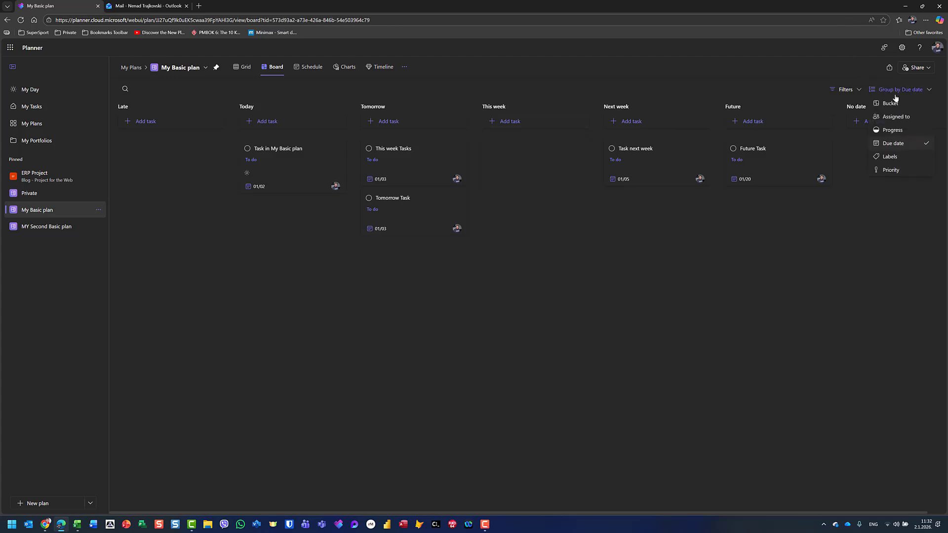
{"action": "left_click", "coordinate": [890, 157]}
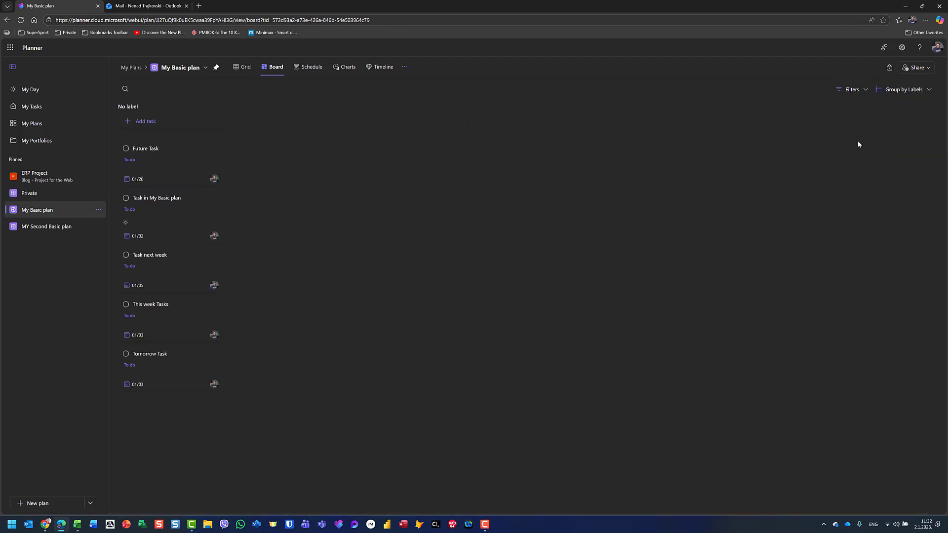
{"action": "left_click", "coordinate": [154, 155]}
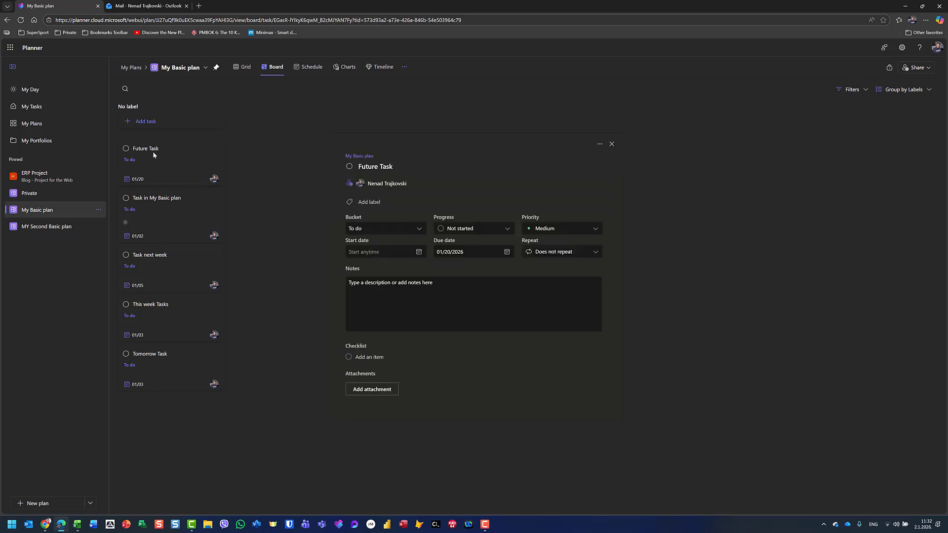
{"action": "left_click", "coordinate": [370, 203]}
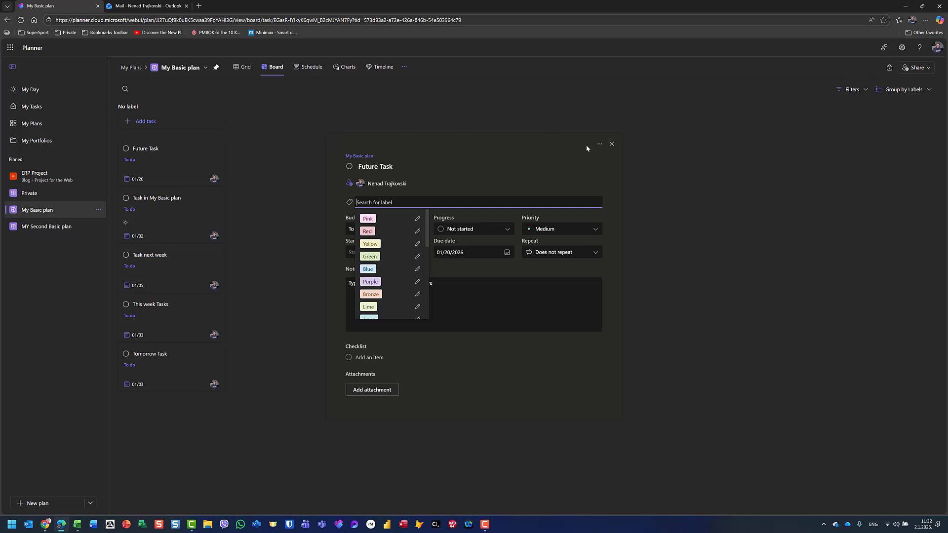
{"action": "left_click", "coordinate": [612, 144]}
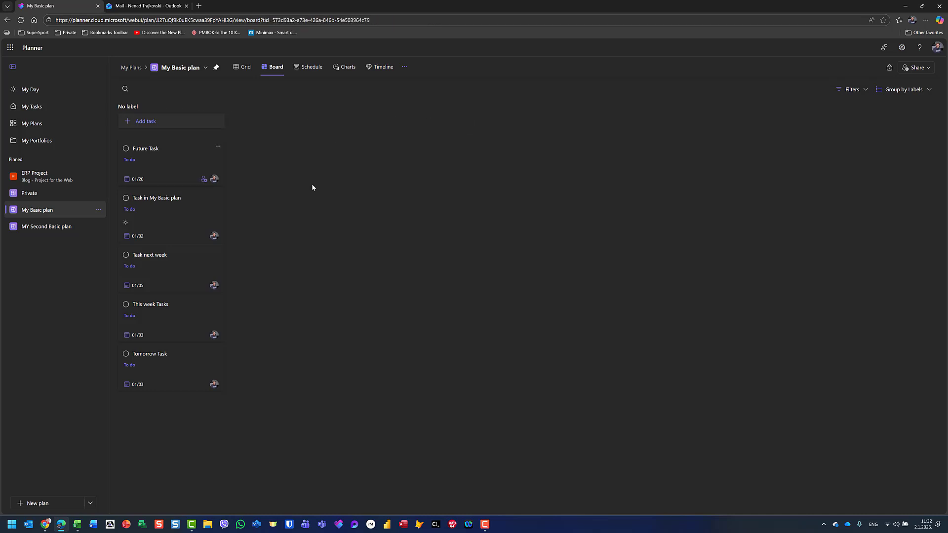
Step: Group the board by priority and set the priority of "Task in My Basic plan" to Urgent
{"action": "left_click", "coordinate": [919, 90]}
{"action": "left_click", "coordinate": [891, 170]}
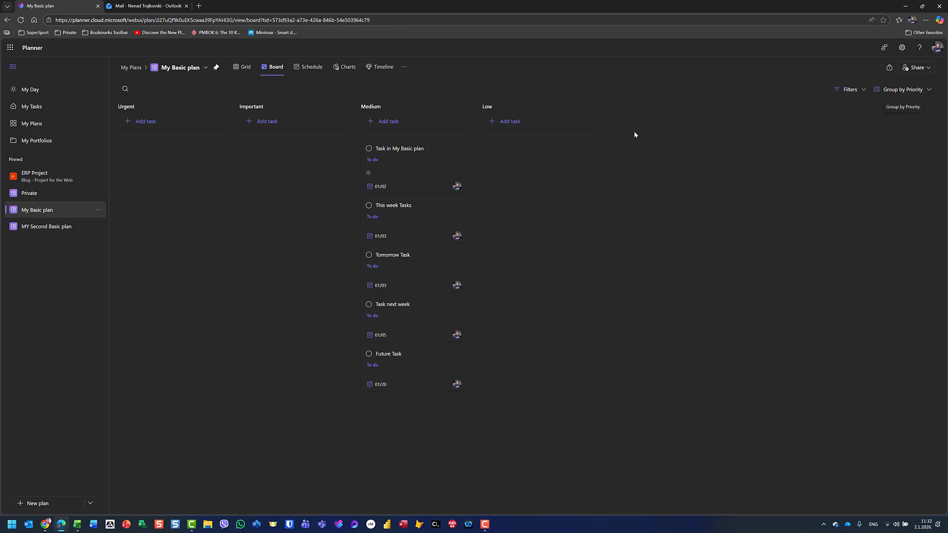
{"action": "left_click", "coordinate": [387, 155]}
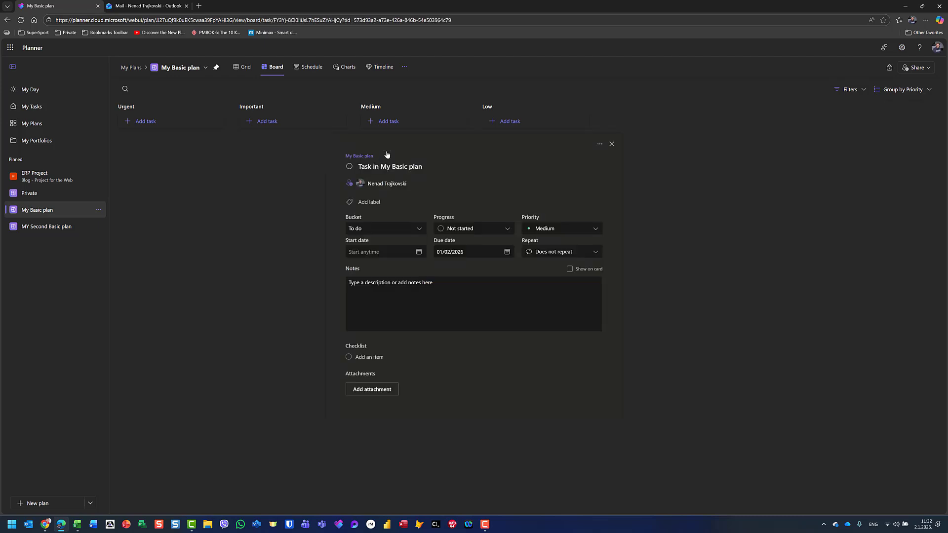
{"action": "left_click", "coordinate": [533, 228]}
{"action": "left_click", "coordinate": [532, 242]}
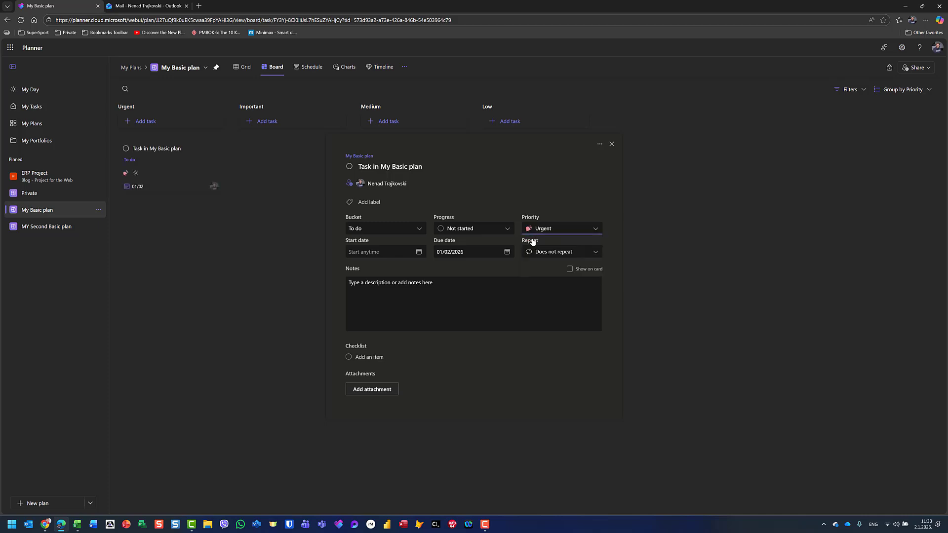
{"action": "left_click", "coordinate": [249, 270]}
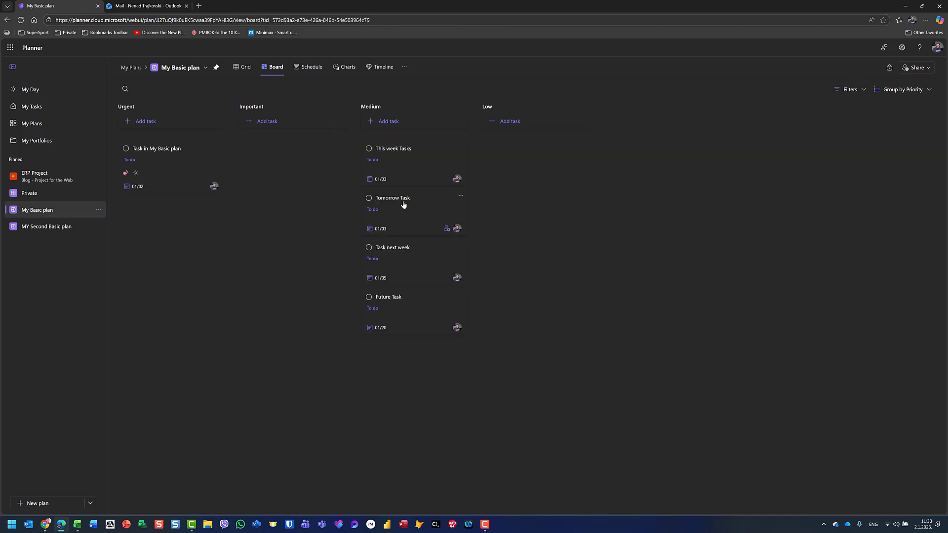
Step: Set the priority of "Tomorrow Task" to Important
{"action": "left_click", "coordinate": [403, 201]}
{"action": "left_click", "coordinate": [591, 229]}
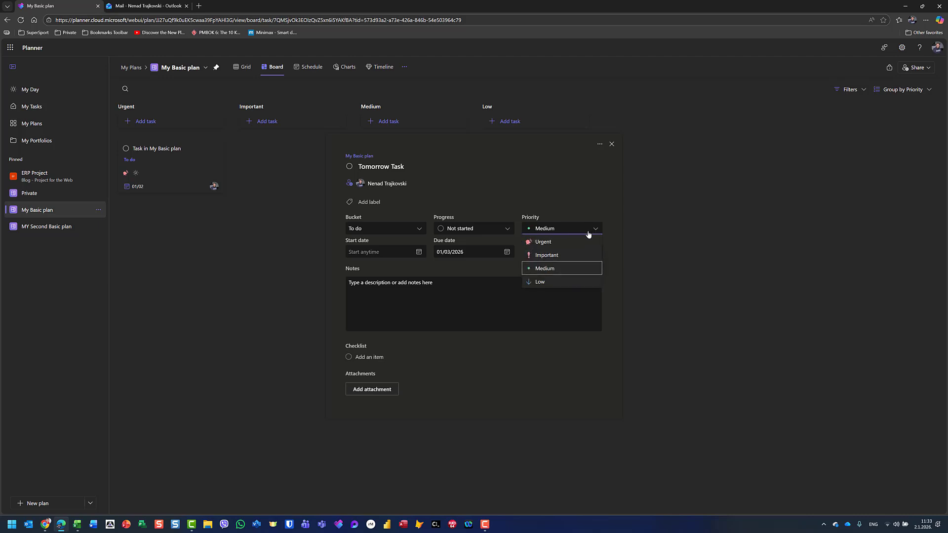
{"action": "left_click", "coordinate": [308, 285]}
{"action": "left_click", "coordinate": [237, 294]}
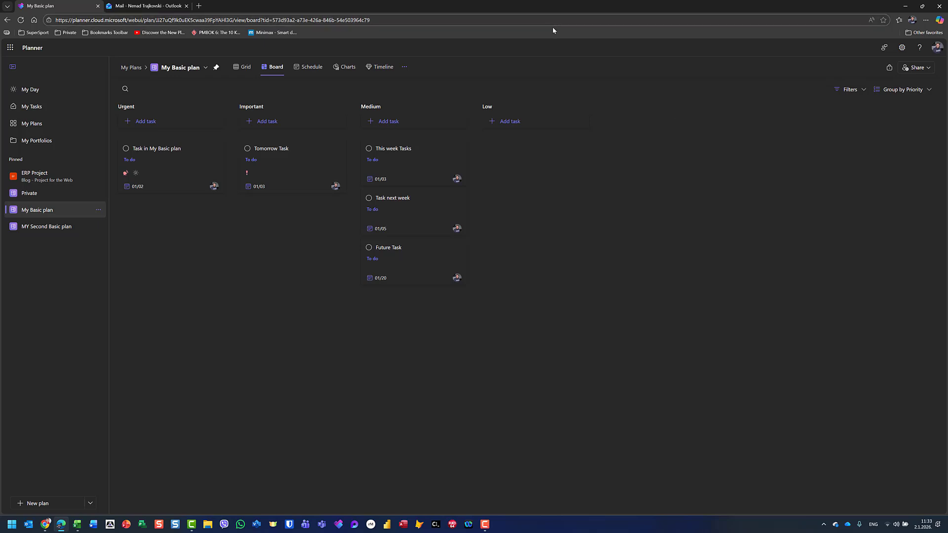
Step: Group the board by progress and look through the due date options for filtering it
{"action": "left_click", "coordinate": [885, 91]}
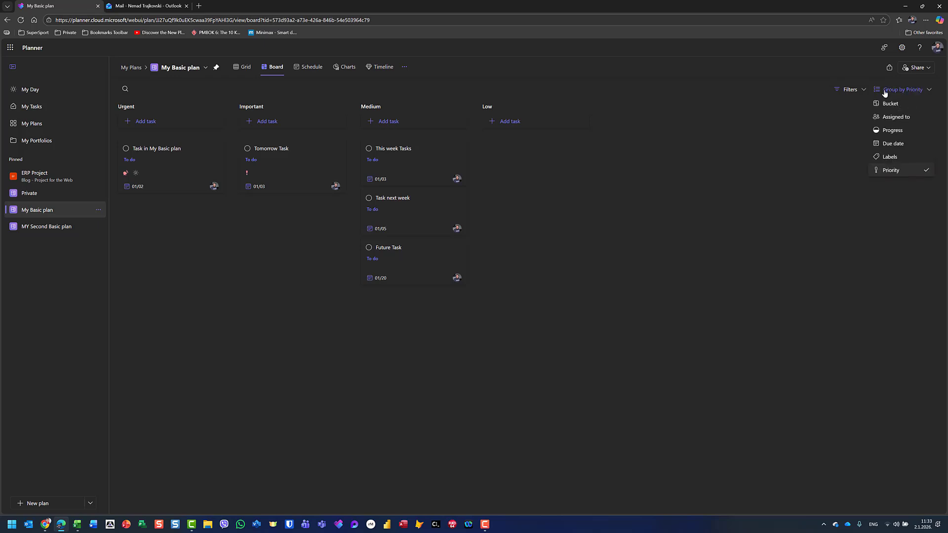
{"action": "left_click", "coordinate": [890, 131]}
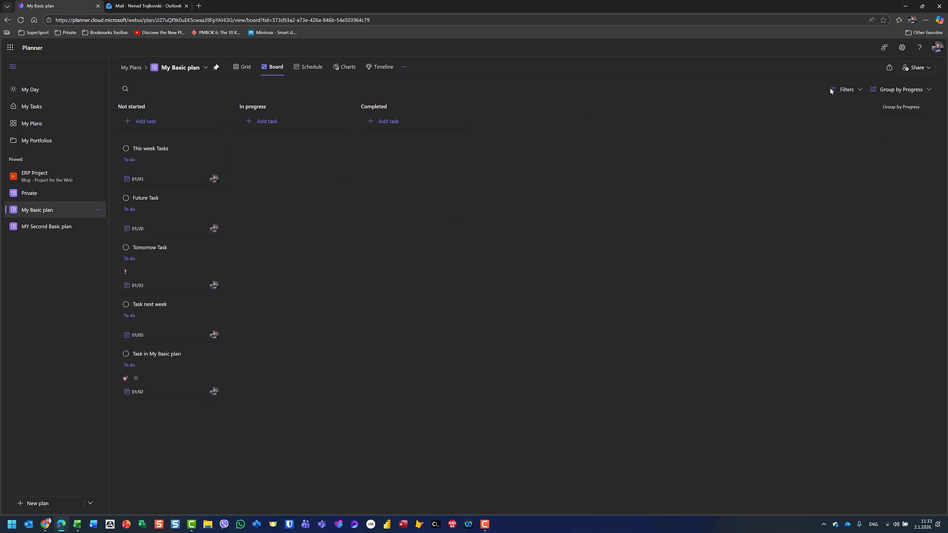
{"action": "left_click", "coordinate": [846, 89]}
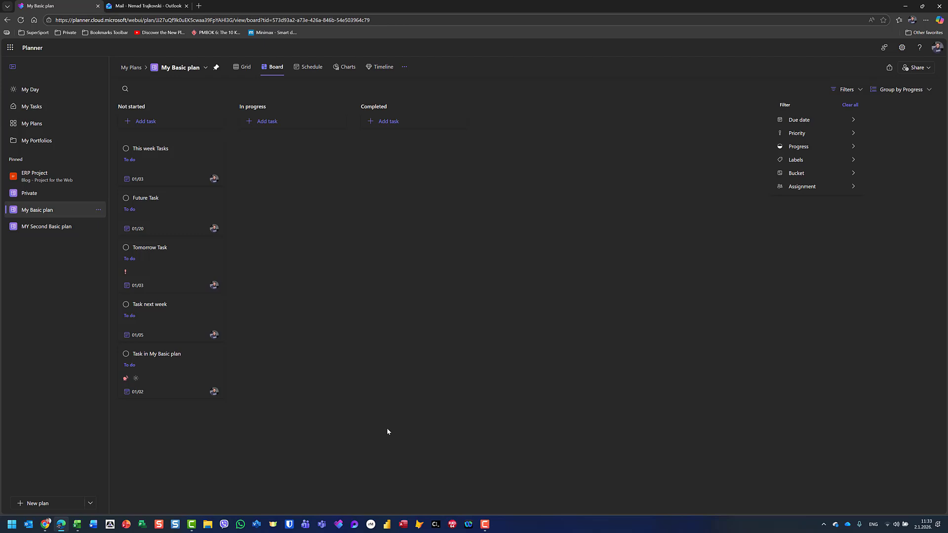
{"action": "mouse_move", "coordinate": [798, 121]}
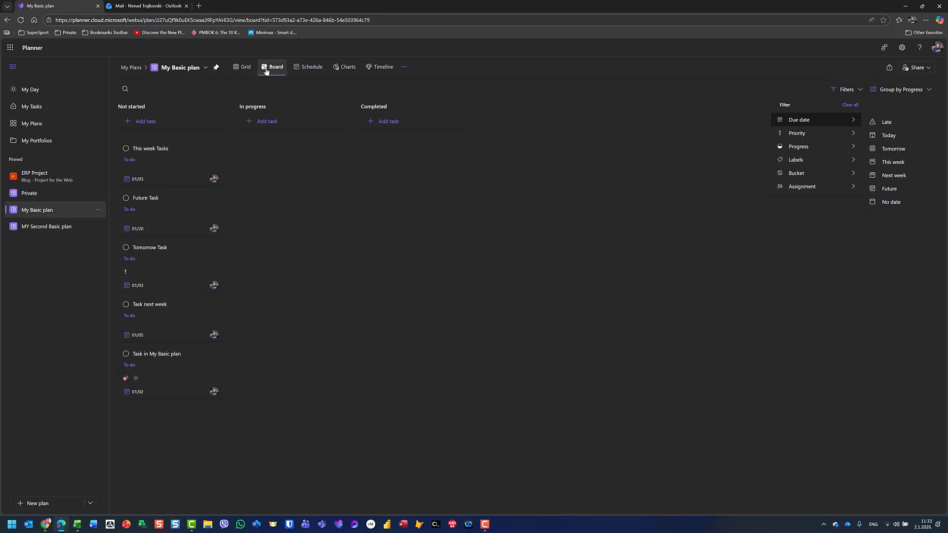
Step: Show the plan in Grid view, filter its tasks to those due Today, and remove that filter
{"action": "left_click", "coordinate": [243, 67]}
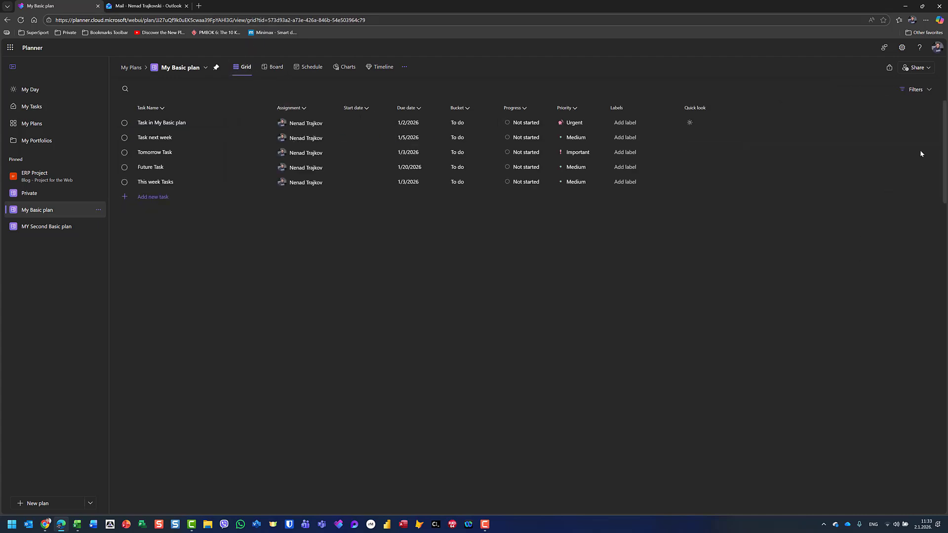
{"action": "left_click", "coordinate": [913, 94]}
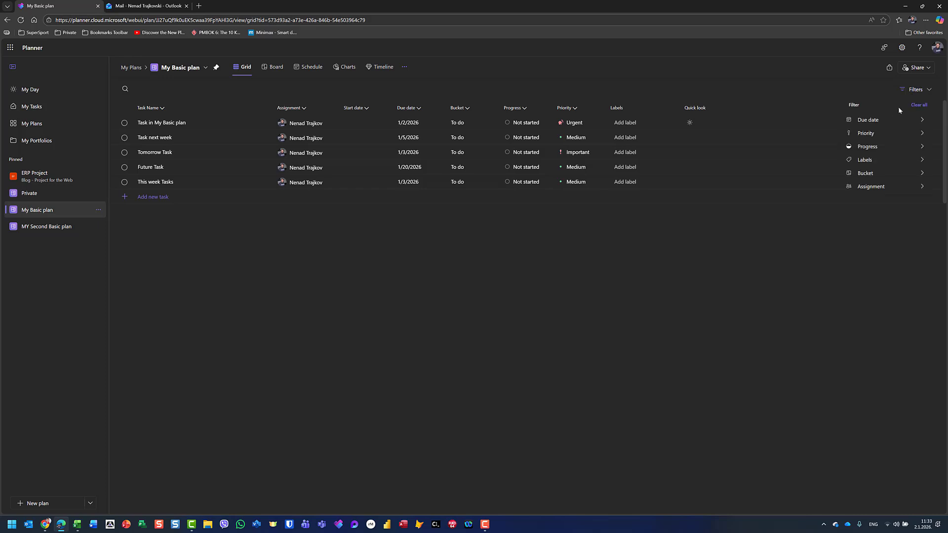
{"action": "mouse_move", "coordinate": [890, 124]}
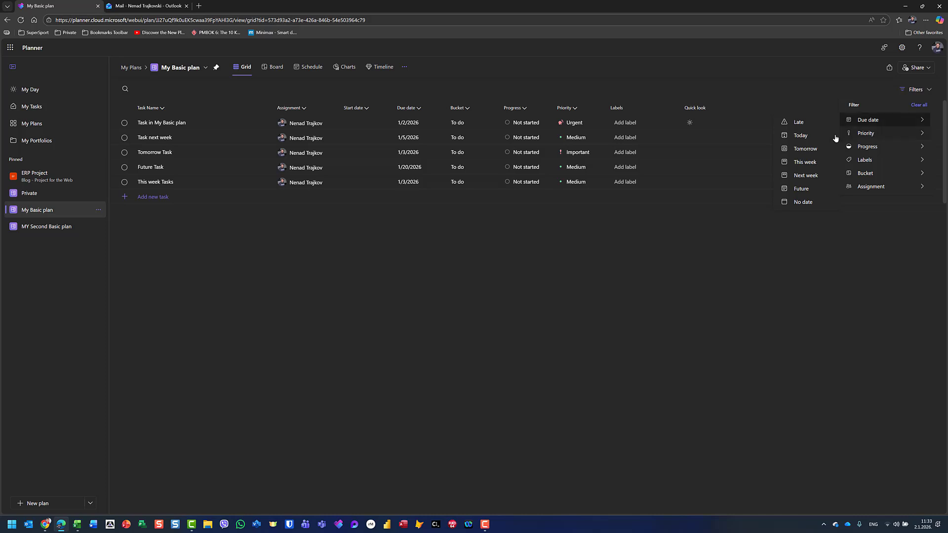
{"action": "left_click", "coordinate": [811, 141]}
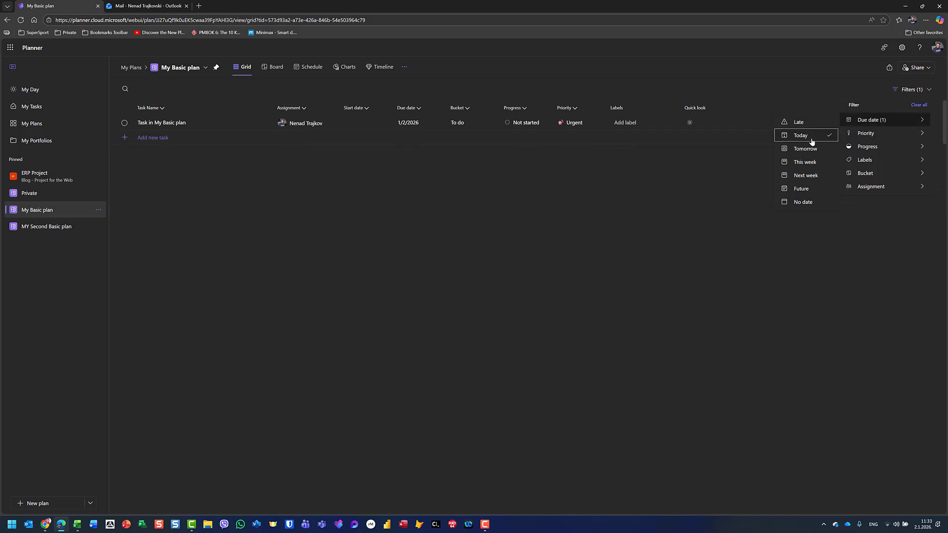
{"action": "left_click", "coordinate": [812, 141]}
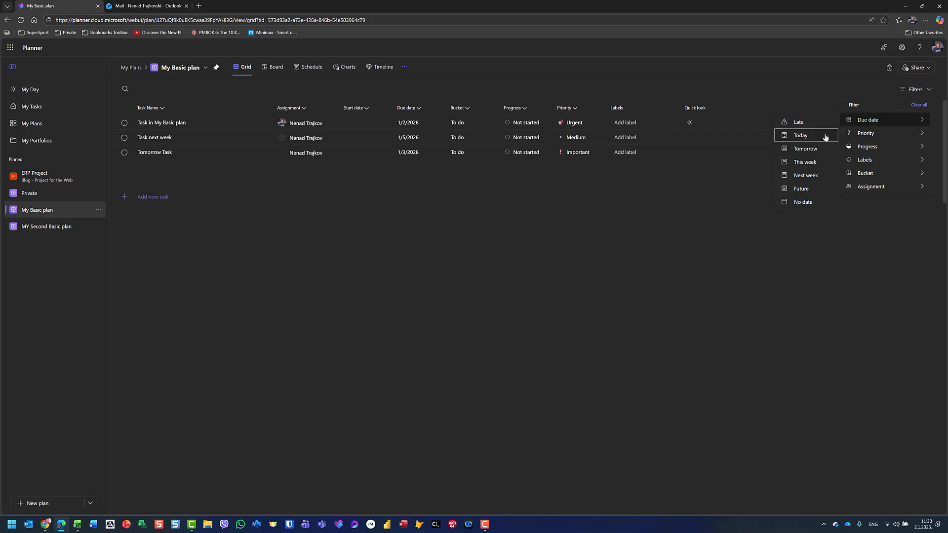
Step: Filter the grid by the due dates Tomorrow, This week and Future one at a time, removing each filter again
{"action": "left_click", "coordinate": [817, 153]}
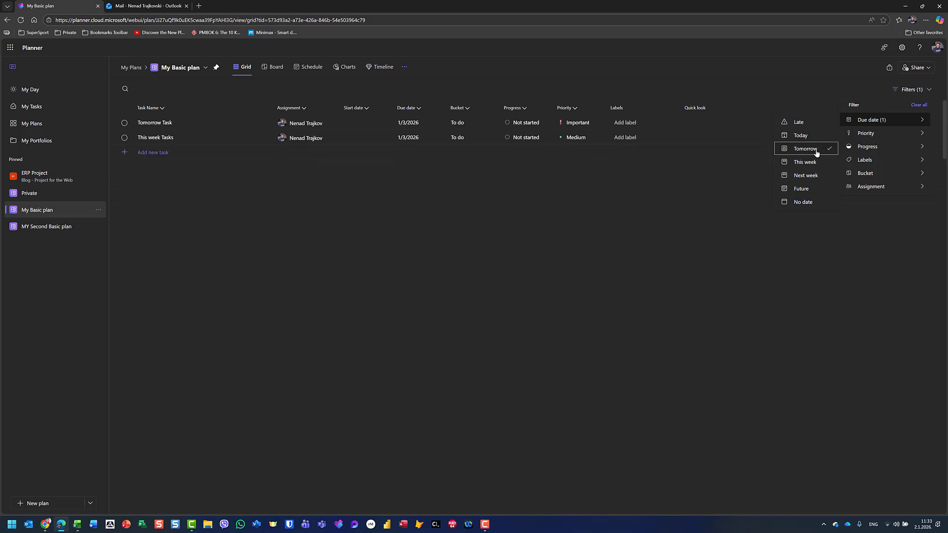
{"action": "left_click", "coordinate": [816, 153]}
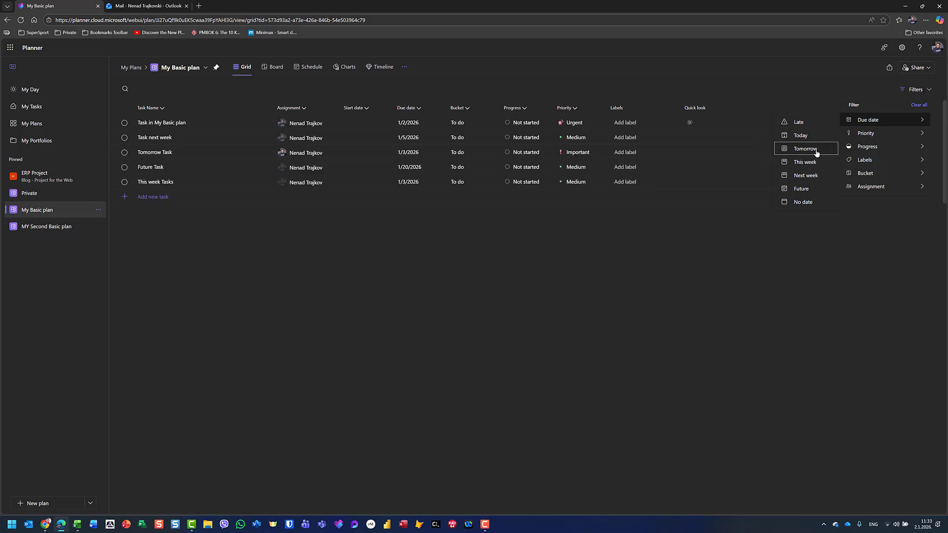
{"action": "left_click", "coordinate": [814, 164]}
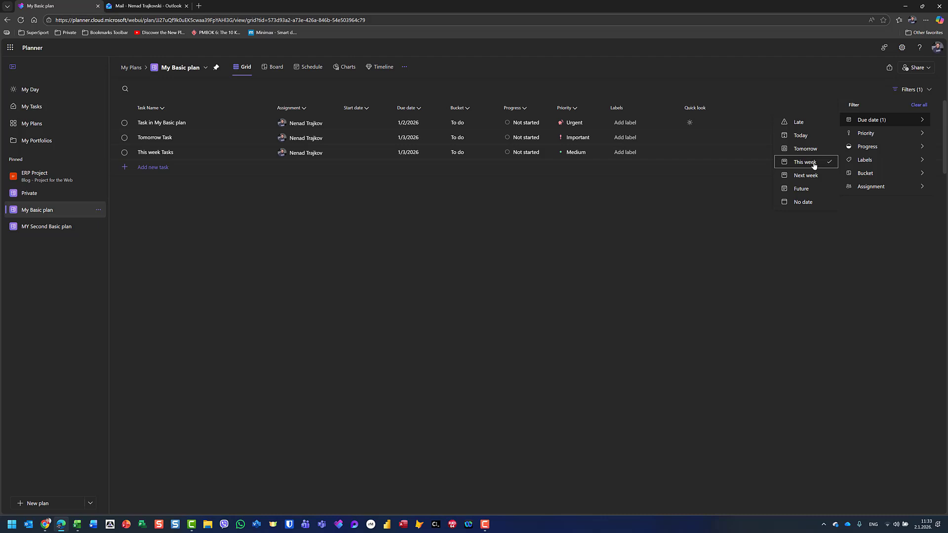
{"action": "left_click", "coordinate": [814, 164]}
{"action": "left_click", "coordinate": [803, 193]}
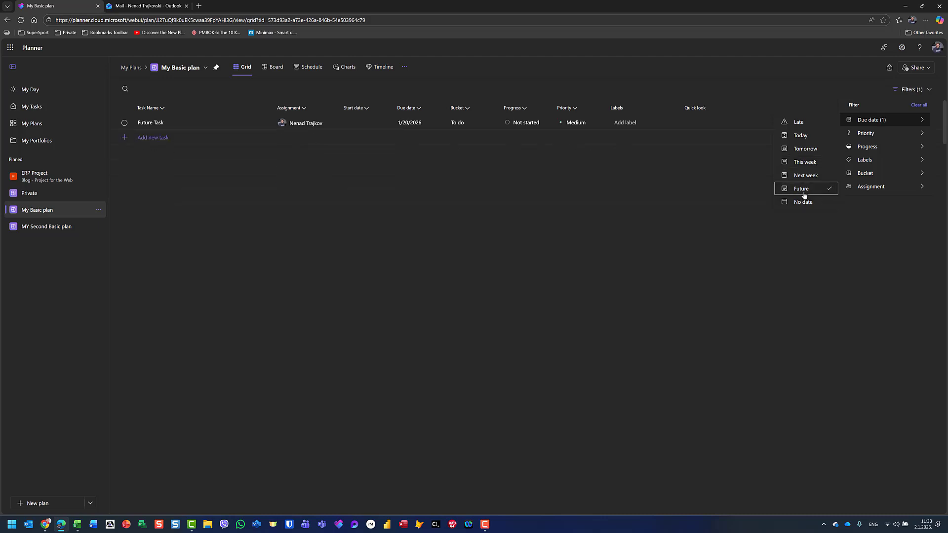
{"action": "left_click", "coordinate": [804, 193]}
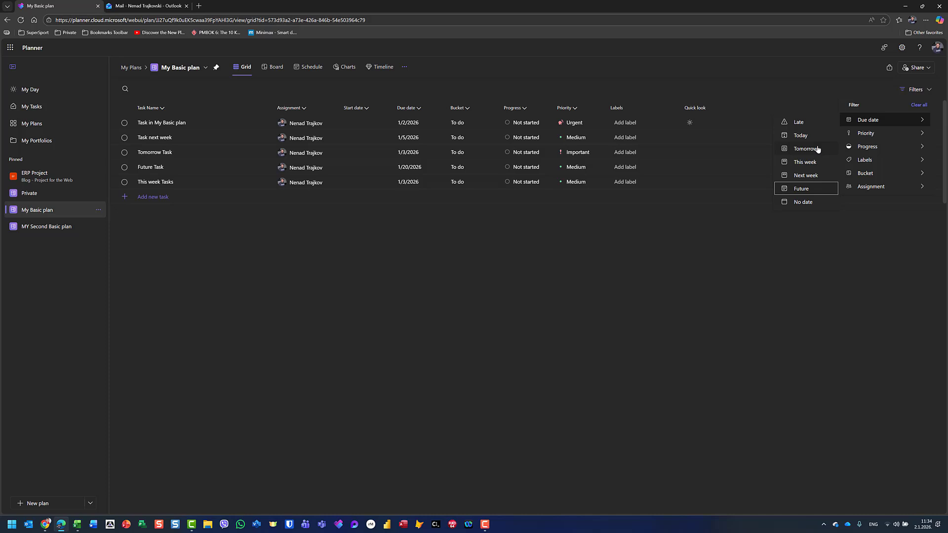
Step: Filter the grid by the due dates Late, Today and Tomorrow combined
{"action": "left_click", "coordinate": [801, 124]}
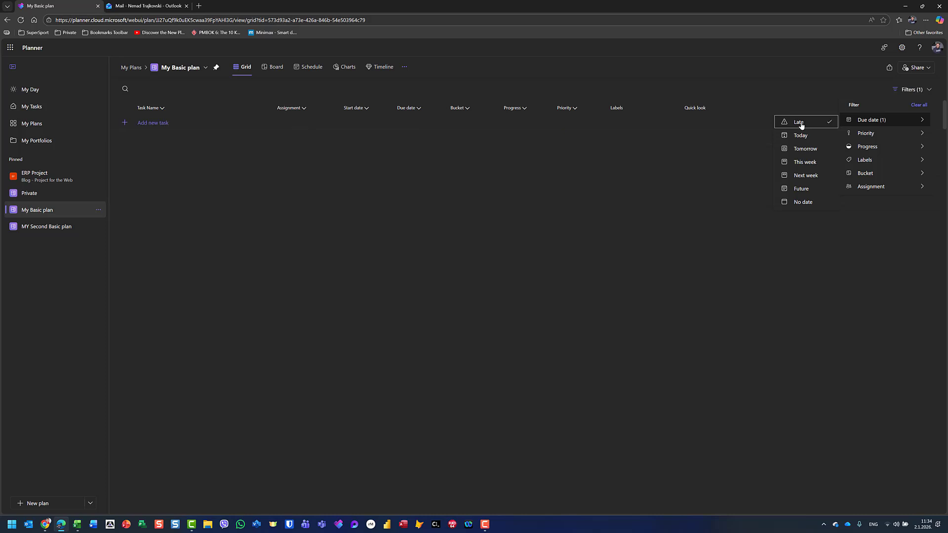
{"action": "left_click", "coordinate": [801, 135]}
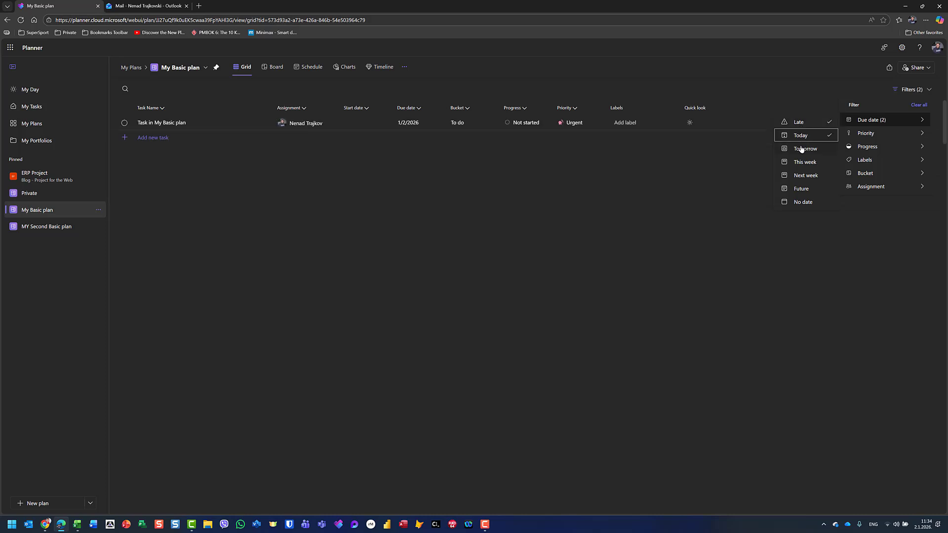
{"action": "left_click", "coordinate": [790, 149]}
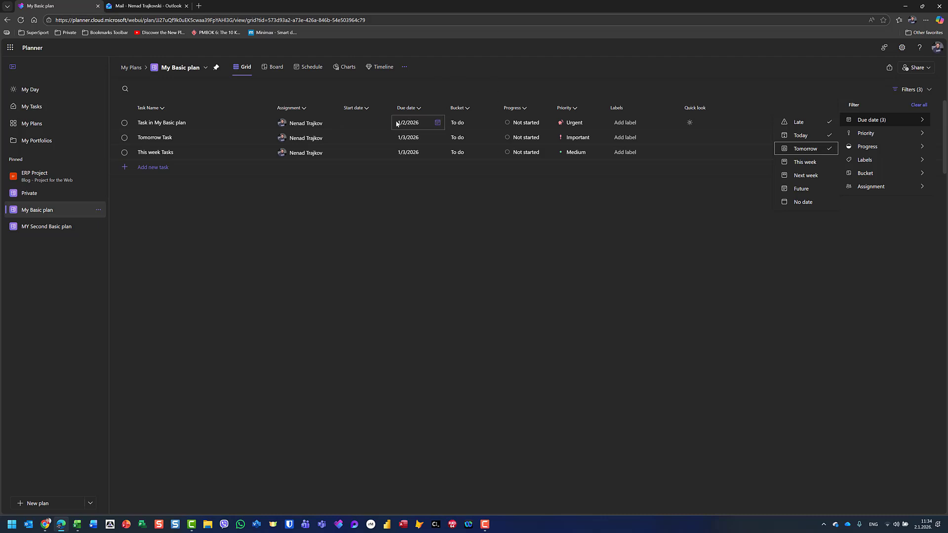
Step: Set the due date of "This week Tasks" to 12/29/2025
{"action": "left_click", "coordinate": [401, 150]}
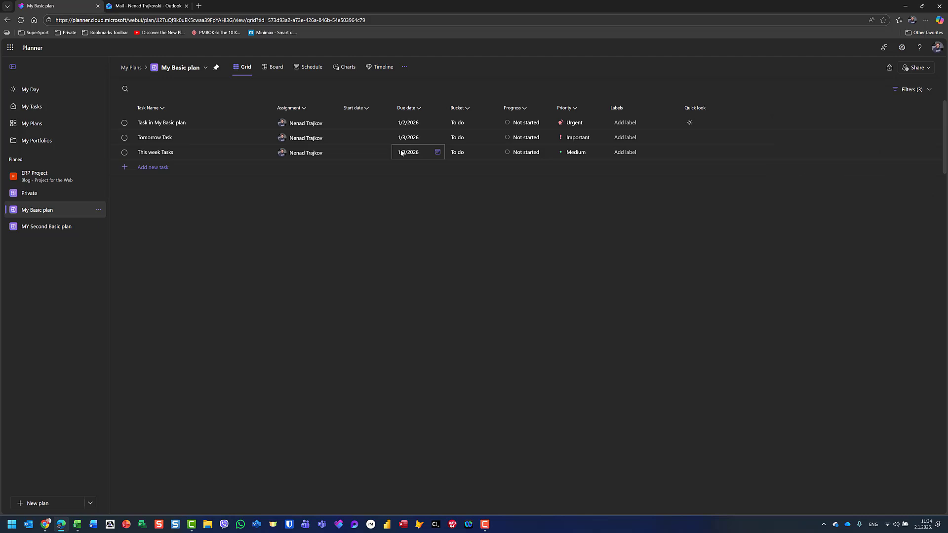
{"action": "left_click", "coordinate": [441, 155]}
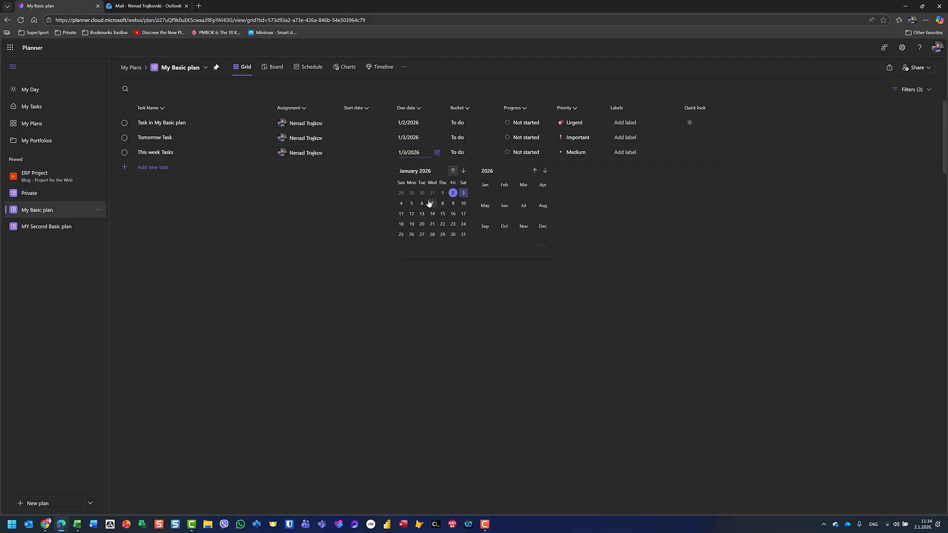
{"action": "left_click", "coordinate": [411, 193]}
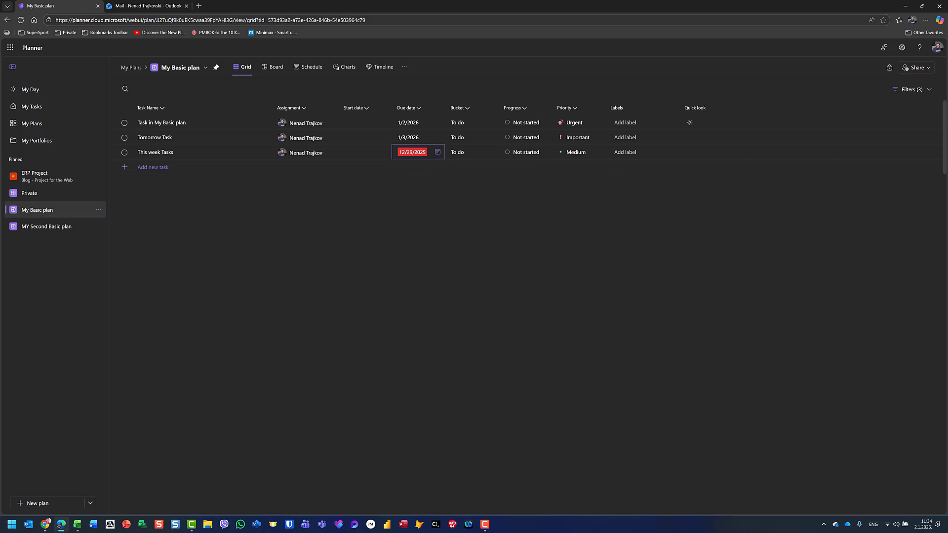
Step: Reduce the due date filter to Late only to check the overdue tasks, and add Today and Tomorrow back
{"action": "left_click", "coordinate": [905, 91]}
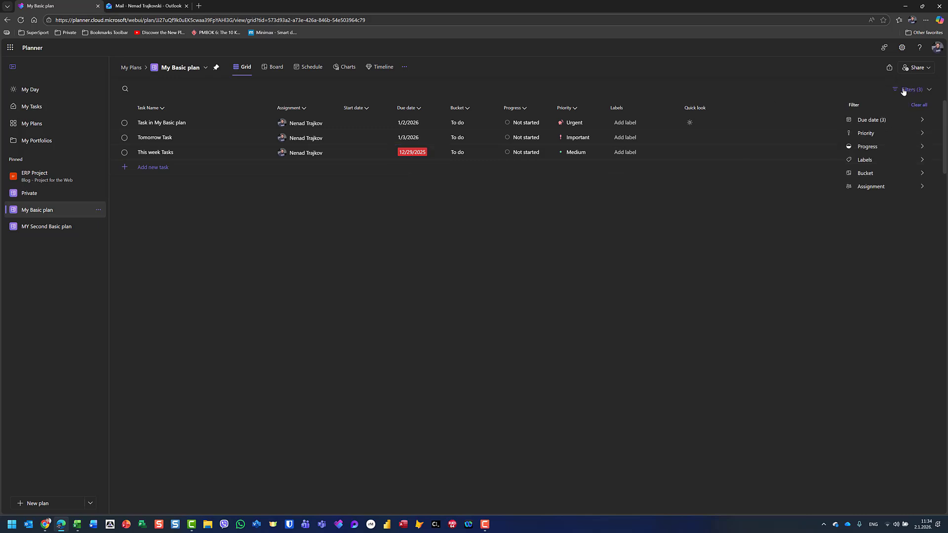
{"action": "mouse_move", "coordinate": [900, 126]}
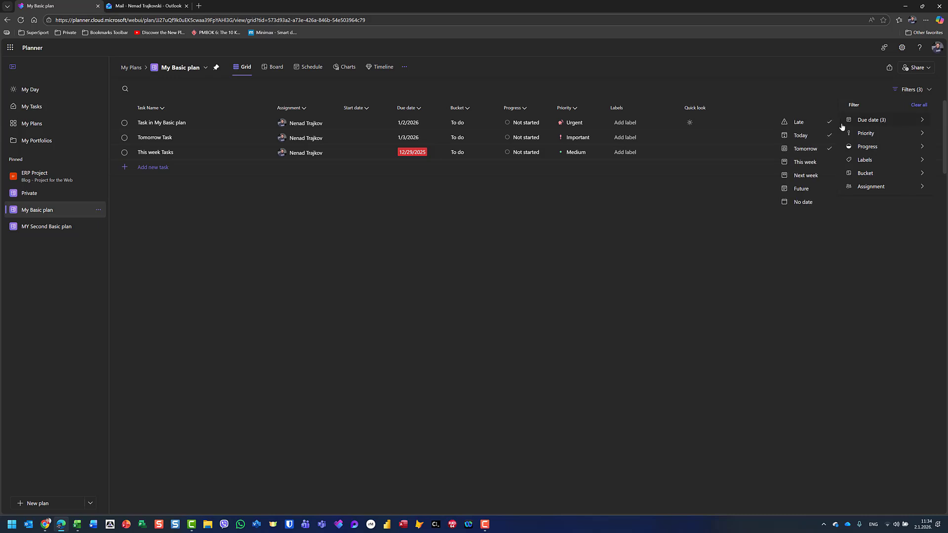
{"action": "left_click", "coordinate": [822, 149]}
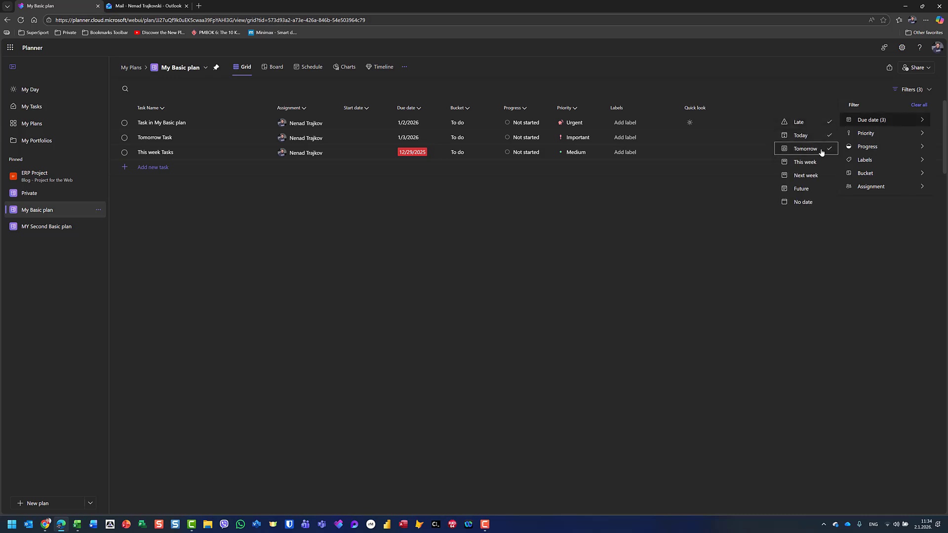
{"action": "left_click", "coordinate": [817, 136]}
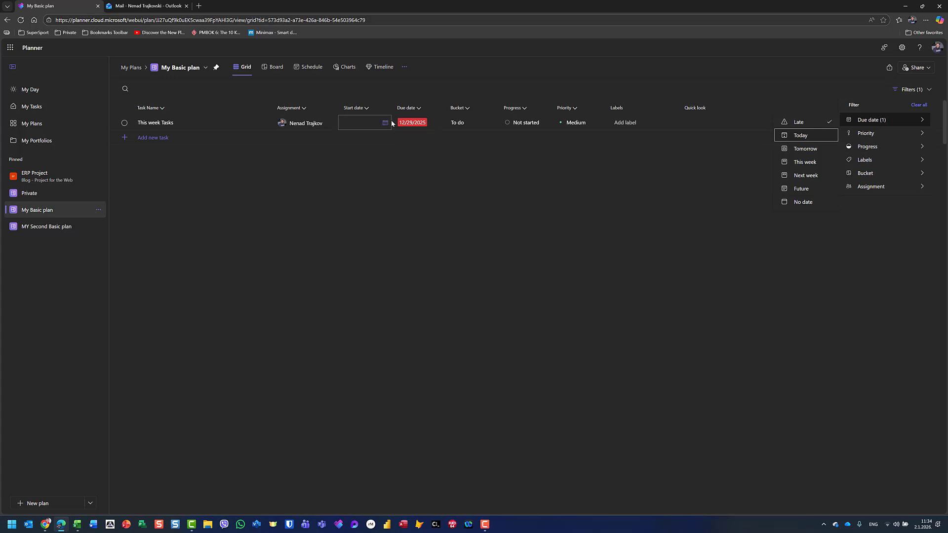
{"action": "left_click", "coordinate": [817, 135]}
{"action": "left_click", "coordinate": [817, 149]}
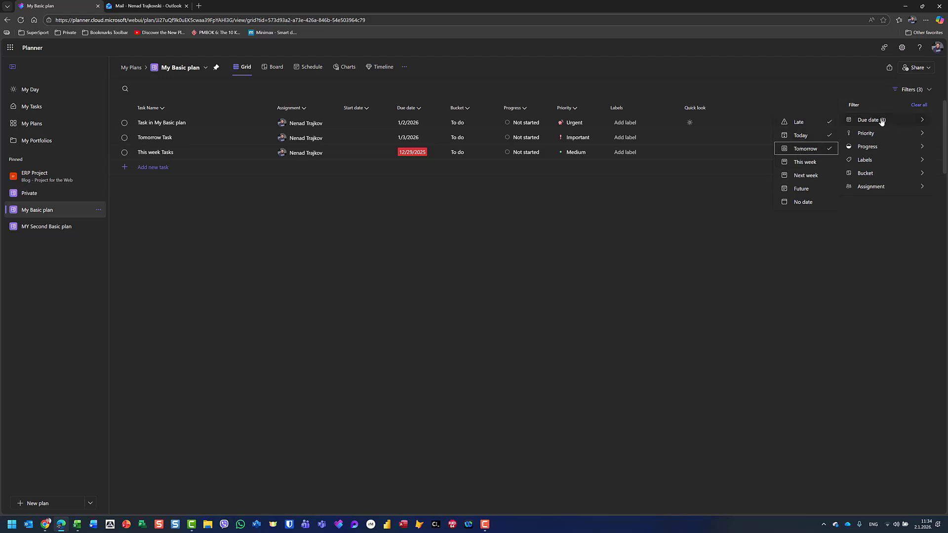
{"action": "left_click", "coordinate": [791, 88]}
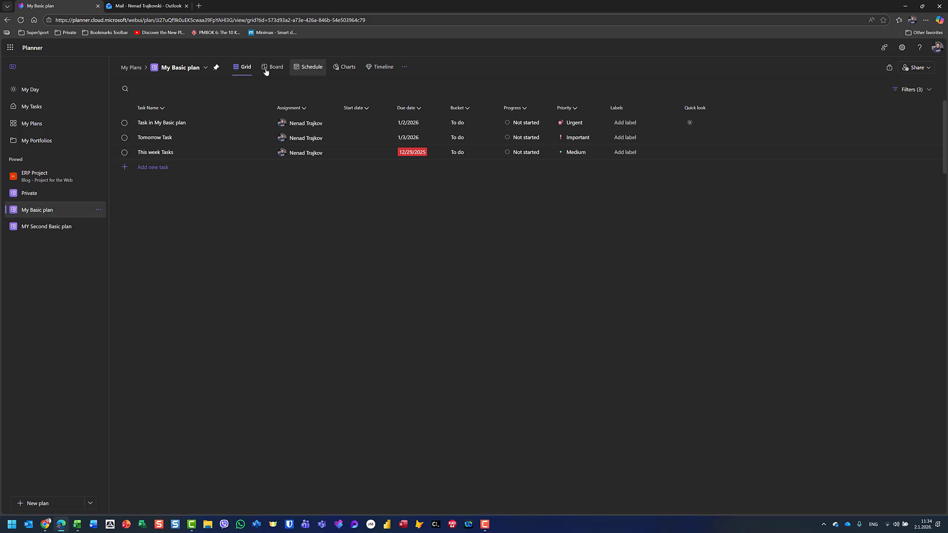
Step: Add the Urgent priority to the grid's active due date filters
{"action": "left_click", "coordinate": [908, 91]}
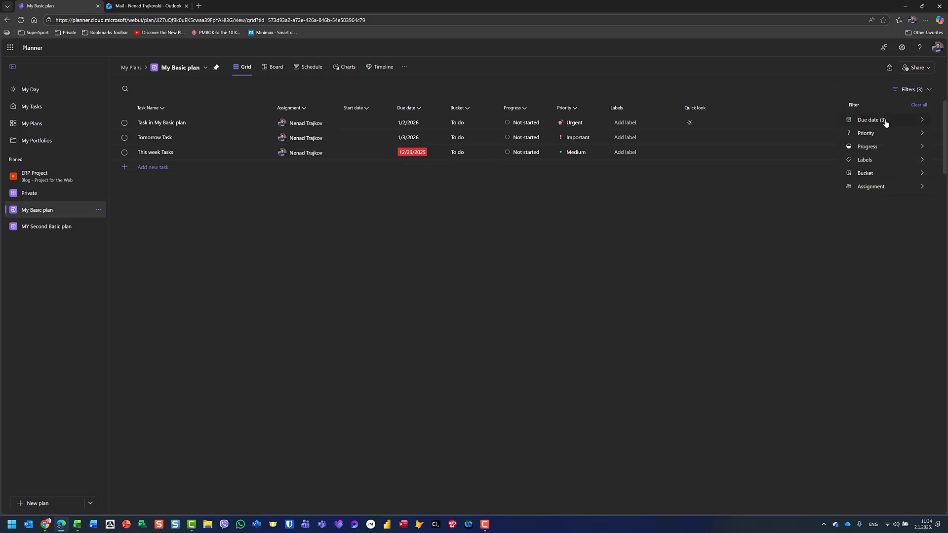
{"action": "mouse_move", "coordinate": [887, 123]}
{"action": "left_click", "coordinate": [813, 138]}
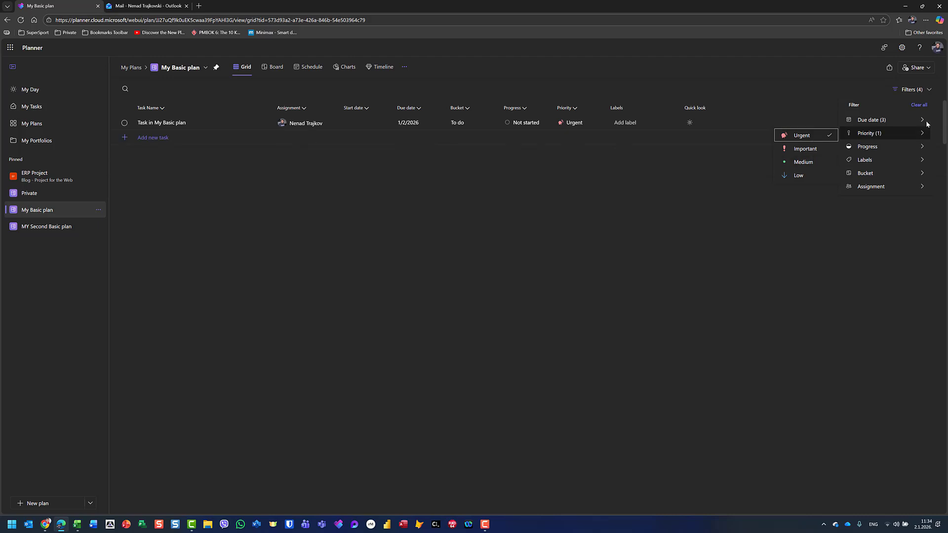
Step: Review the selected due date filters and the filter options for progress, bucket and assignment
{"action": "mouse_move", "coordinate": [878, 122]}
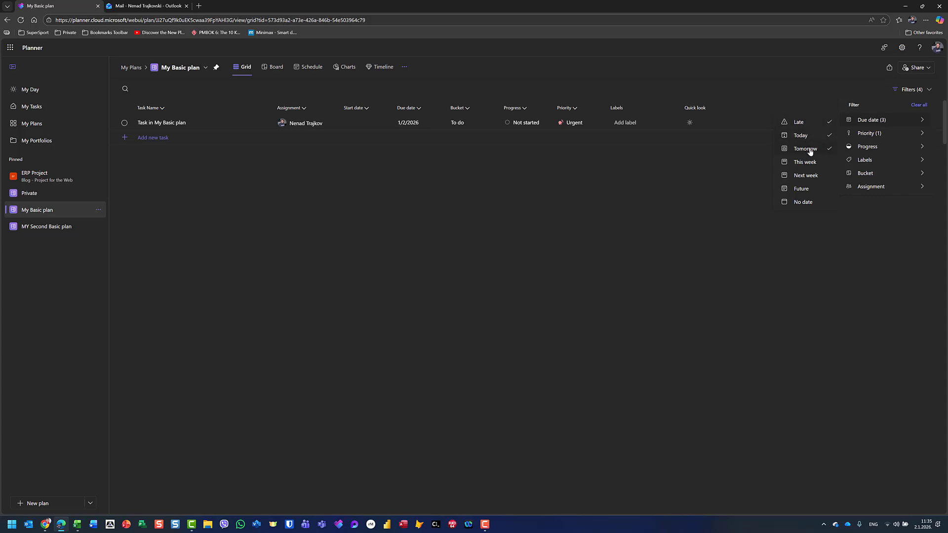
{"action": "mouse_move", "coordinate": [870, 137]}
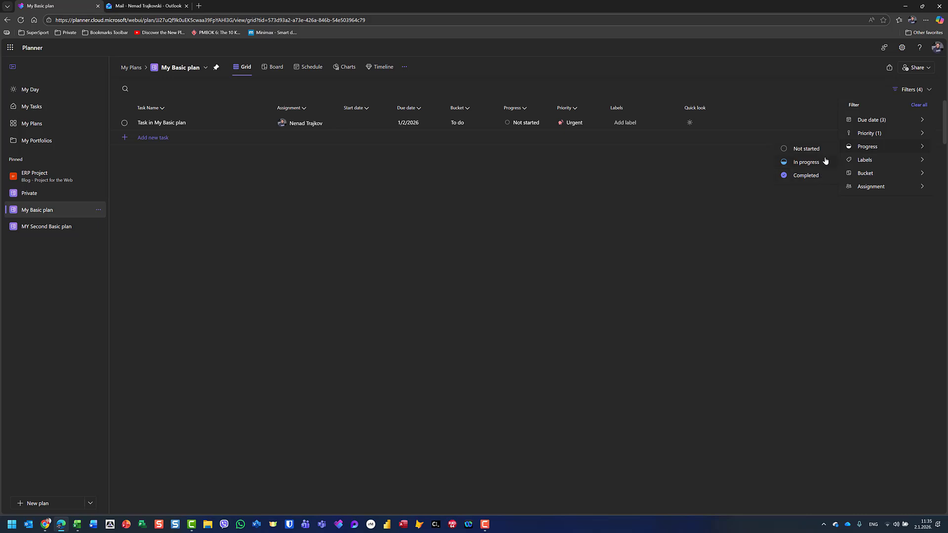
{"action": "mouse_move", "coordinate": [877, 172]}
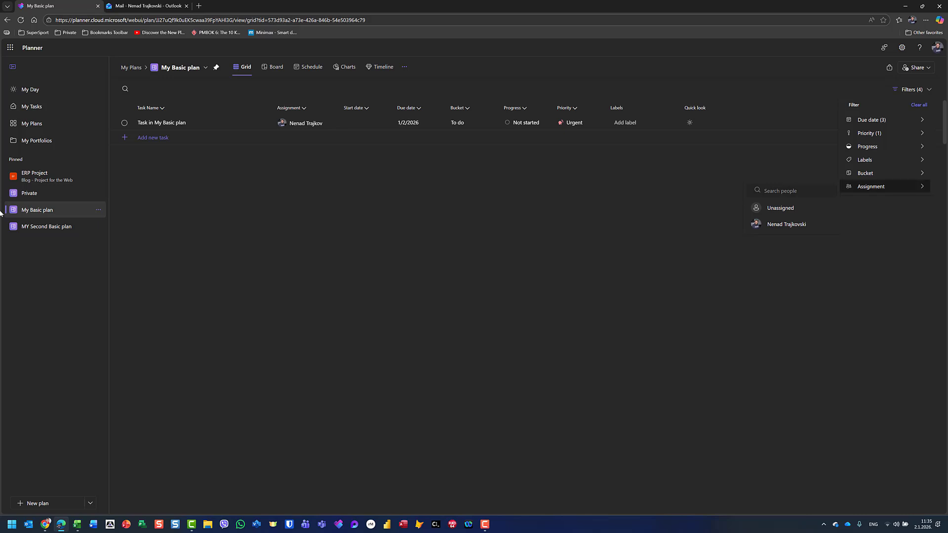
Step: Open My Tasks and filter the assigned tasks board to the due dates Late, Today and Tomorrow
{"action": "left_click", "coordinate": [23, 109]}
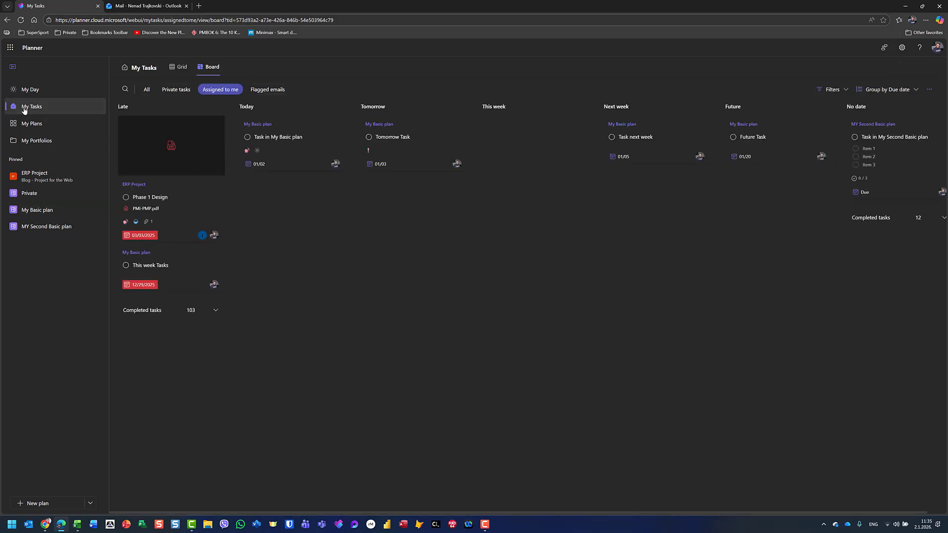
{"action": "left_click", "coordinate": [834, 90]}
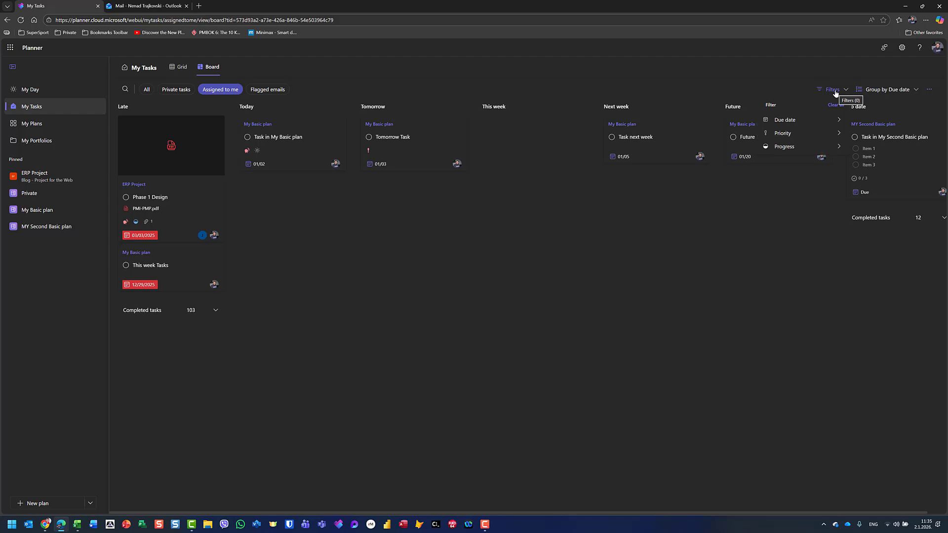
{"action": "mouse_move", "coordinate": [809, 119]}
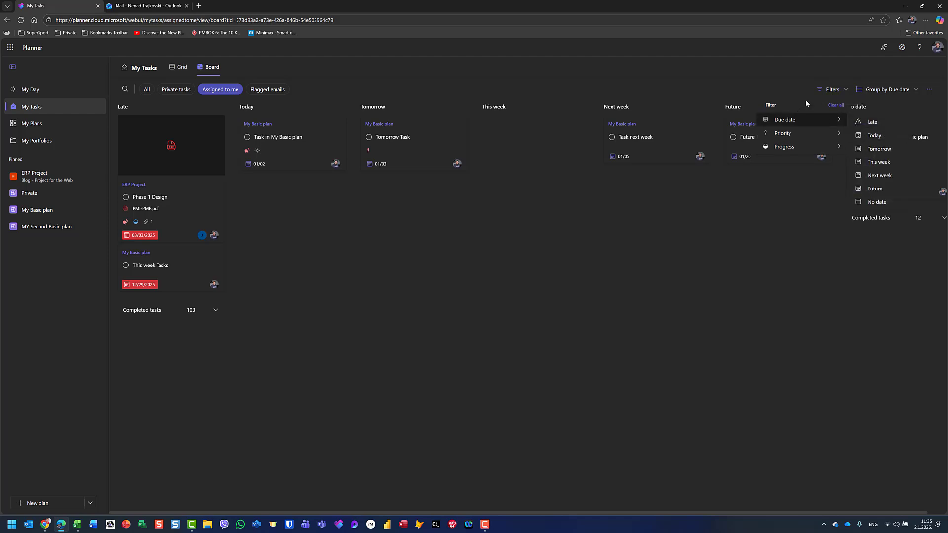
{"action": "left_click", "coordinate": [880, 124]}
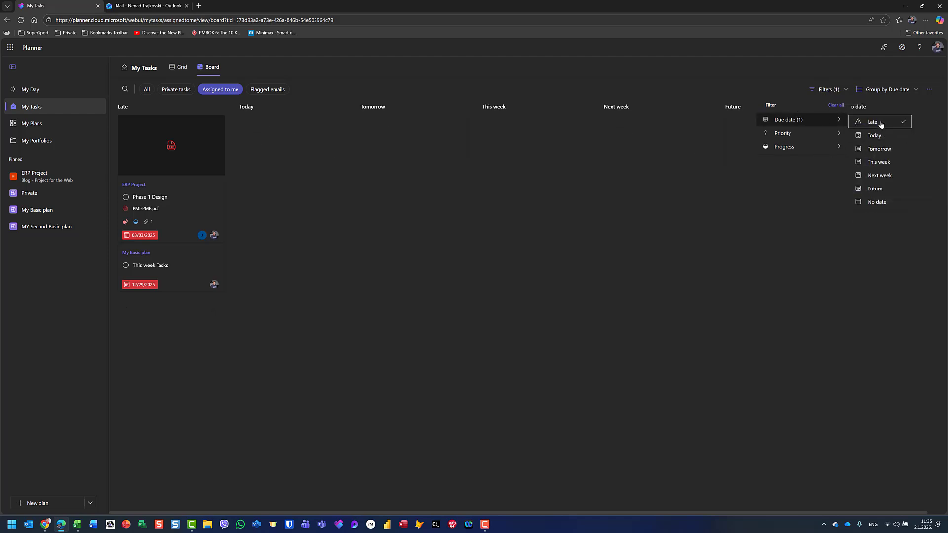
{"action": "left_click", "coordinate": [878, 137]}
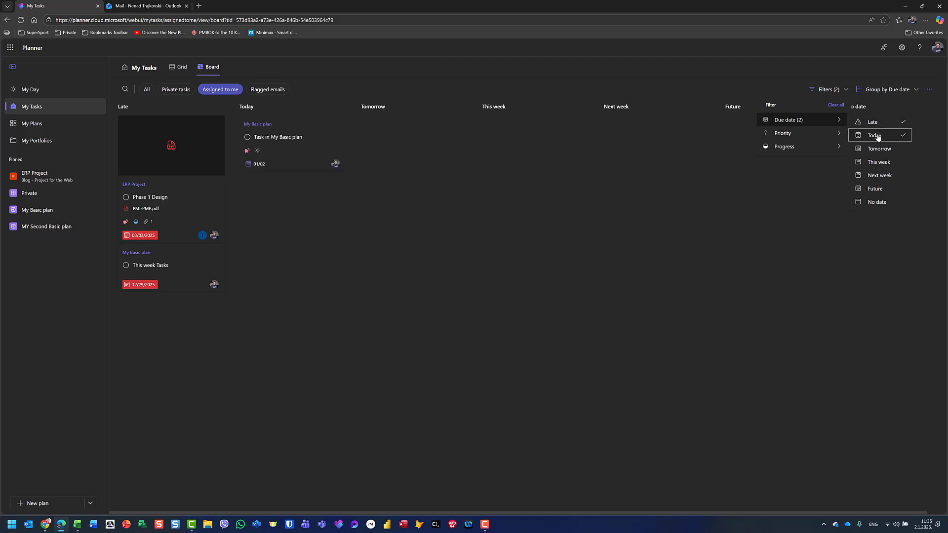
{"action": "left_click", "coordinate": [879, 148]}
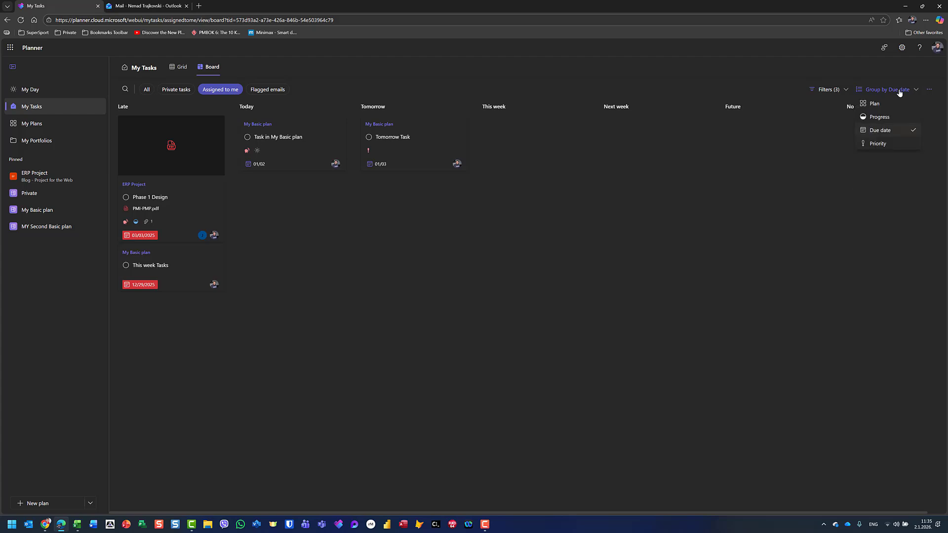
Step: Group the assigned tasks board by Progress and check which due date filters are selected
{"action": "left_click", "coordinate": [891, 120]}
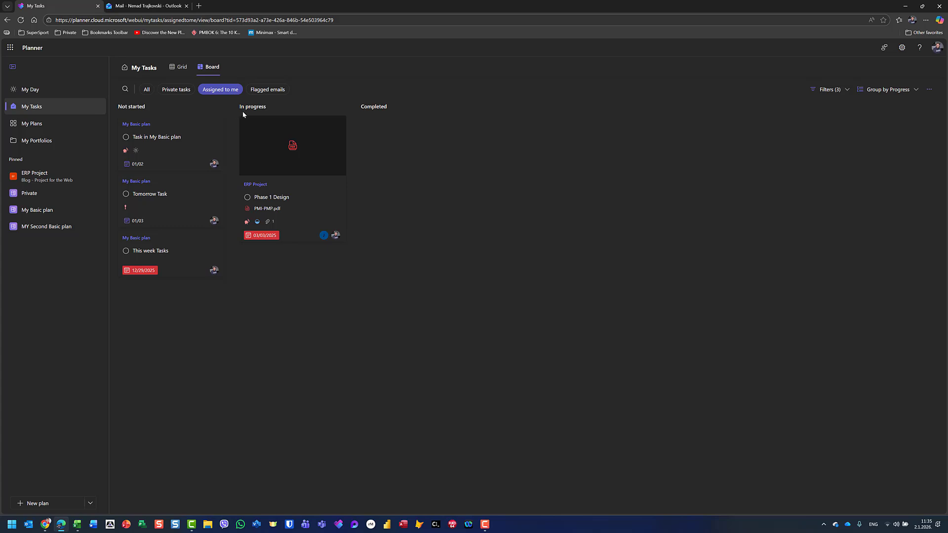
{"action": "left_click", "coordinate": [826, 90]}
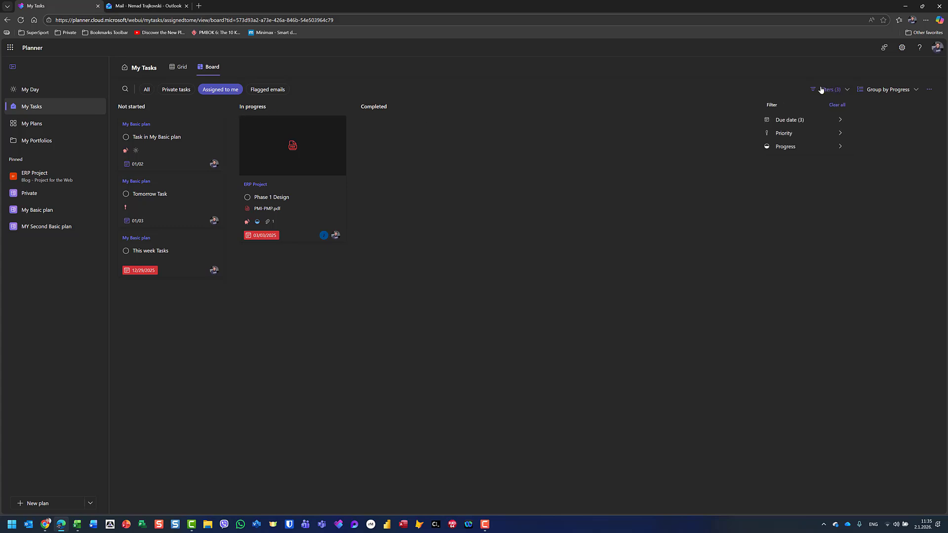
{"action": "mouse_move", "coordinate": [805, 121]}
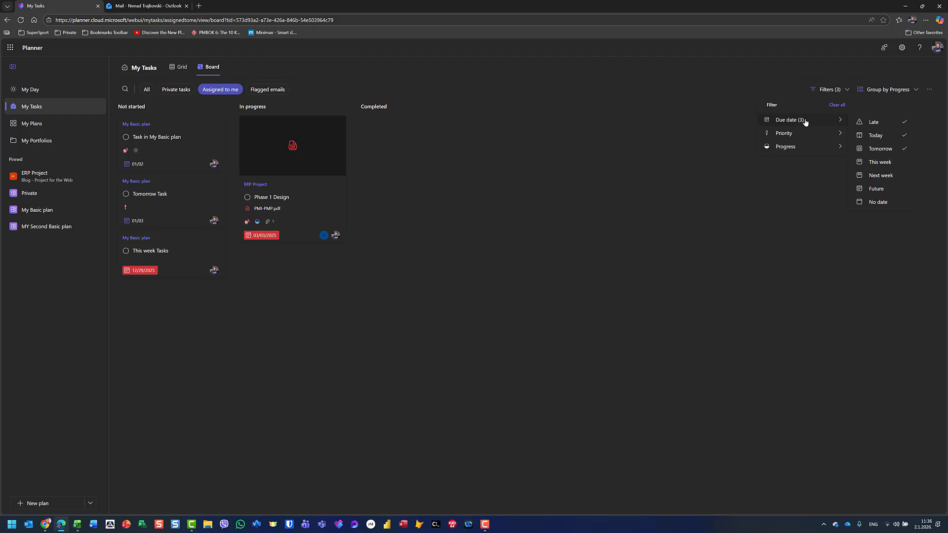
{"action": "left_click", "coordinate": [624, 166]}
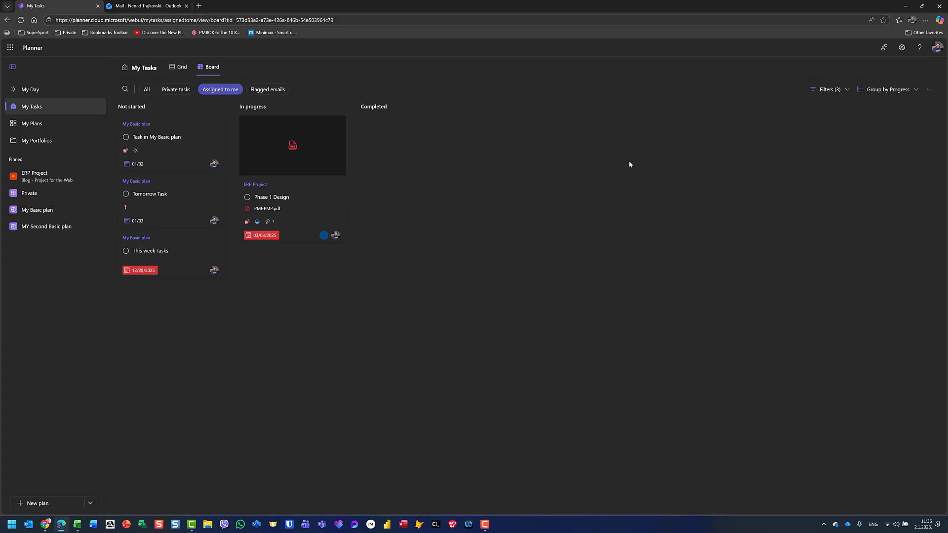
Step: Show the assigned tasks as a grid and clear all of its filters
{"action": "left_click", "coordinate": [172, 73]}
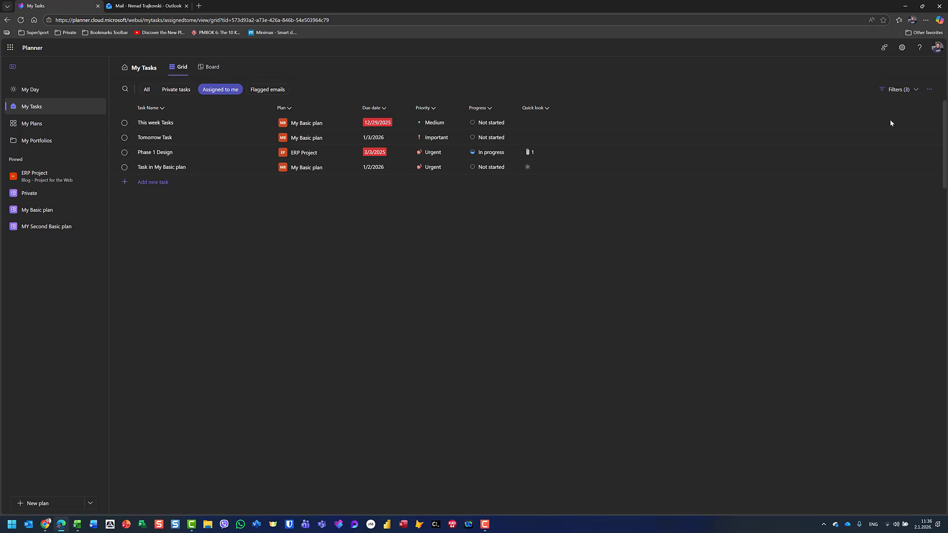
{"action": "left_click", "coordinate": [907, 95]}
{"action": "left_click", "coordinate": [906, 105]}
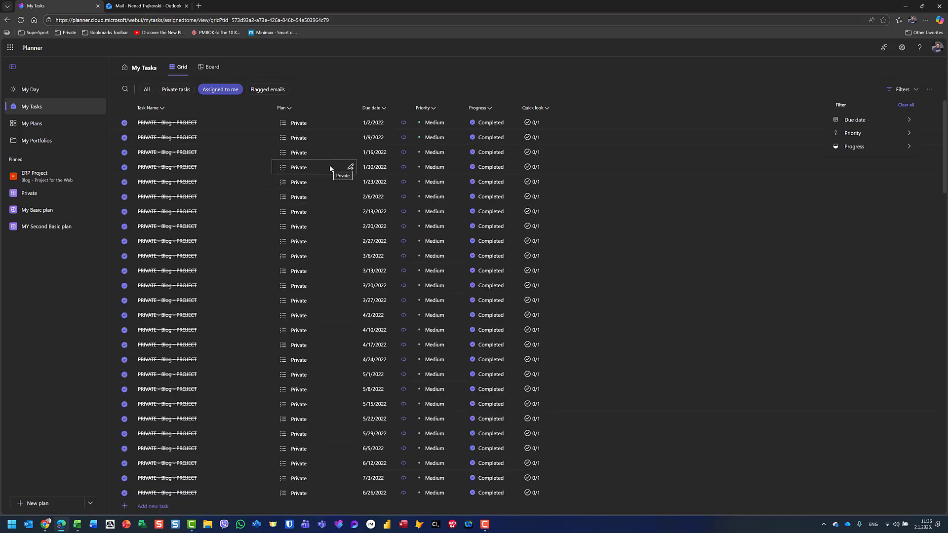
Step: Look through the unfiltered assigned tasks, and compare them with the All and Flagged emails lists
{"action": "scroll", "coordinate": [321, 173], "scroll_direction": "down", "scroll_amount": 3}
{"action": "scroll", "coordinate": [322, 173], "scroll_direction": "up", "scroll_amount": 3}
{"action": "scroll", "coordinate": [307, 171], "scroll_direction": "down", "scroll_amount": 10}
{"action": "scroll", "coordinate": [288, 175], "scroll_direction": "down", "scroll_amount": 10}
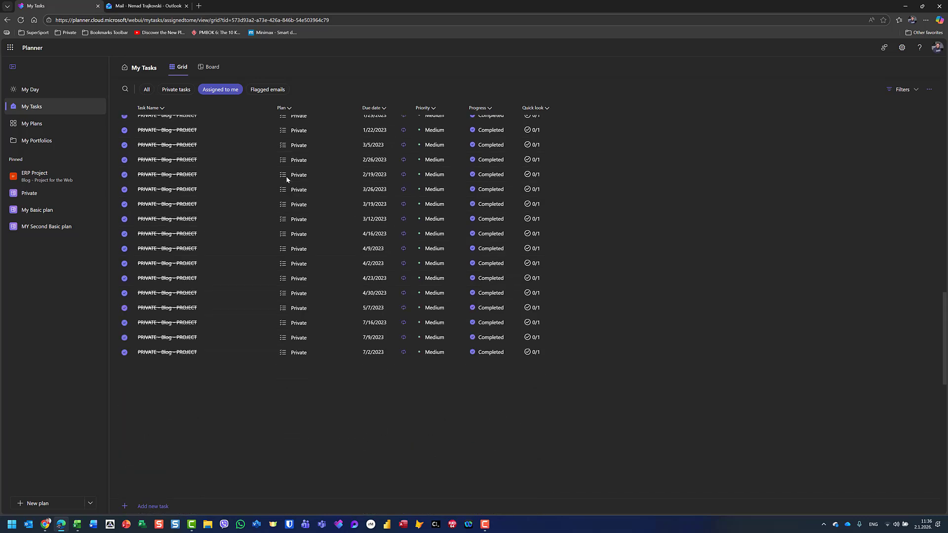
{"action": "scroll", "coordinate": [288, 177], "scroll_direction": "up", "scroll_amount": 10}
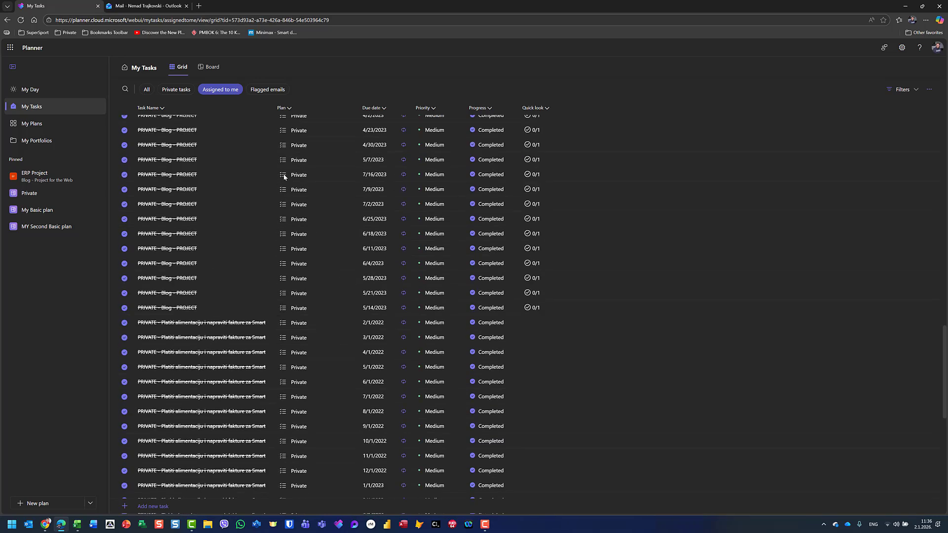
{"action": "scroll", "coordinate": [257, 167], "scroll_direction": "up", "scroll_amount": 5}
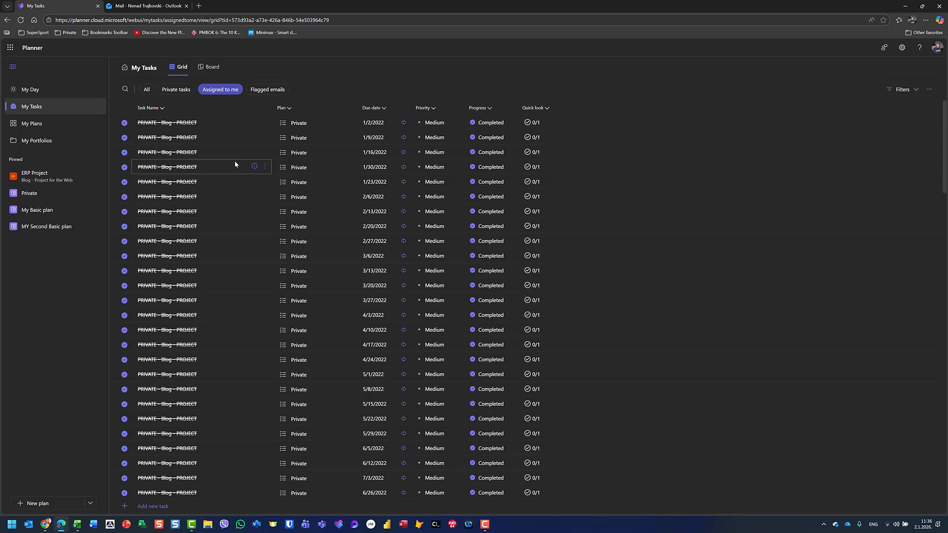
{"action": "left_click", "coordinate": [145, 90]}
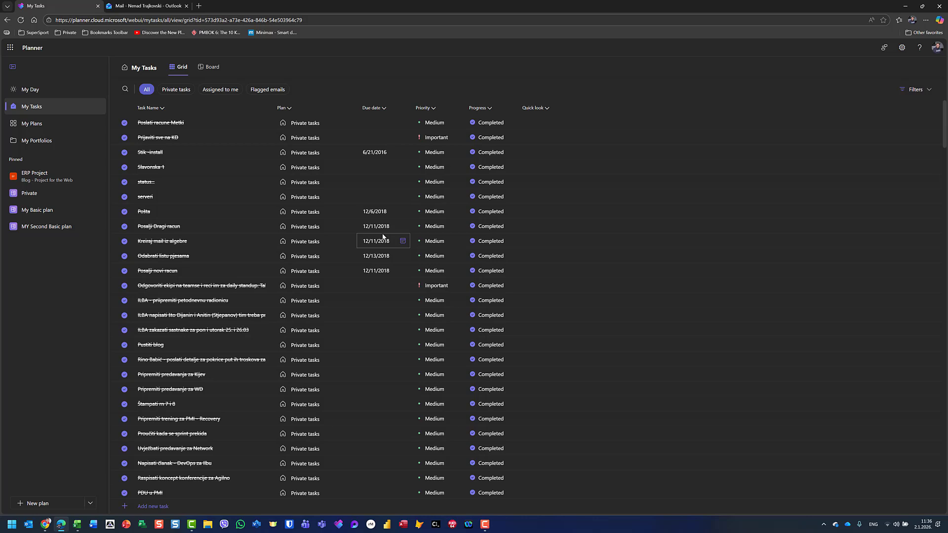
{"action": "left_click", "coordinate": [219, 91]}
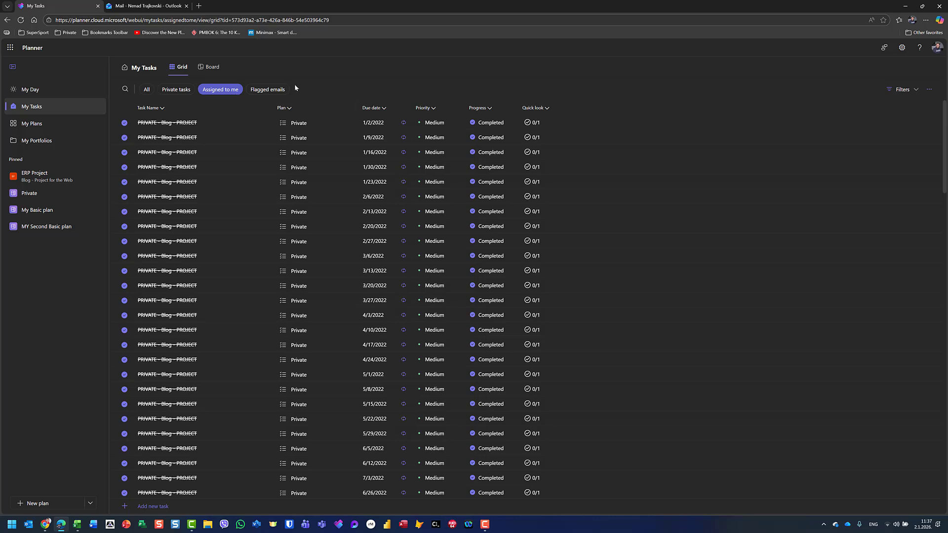
{"action": "left_click", "coordinate": [283, 93]}
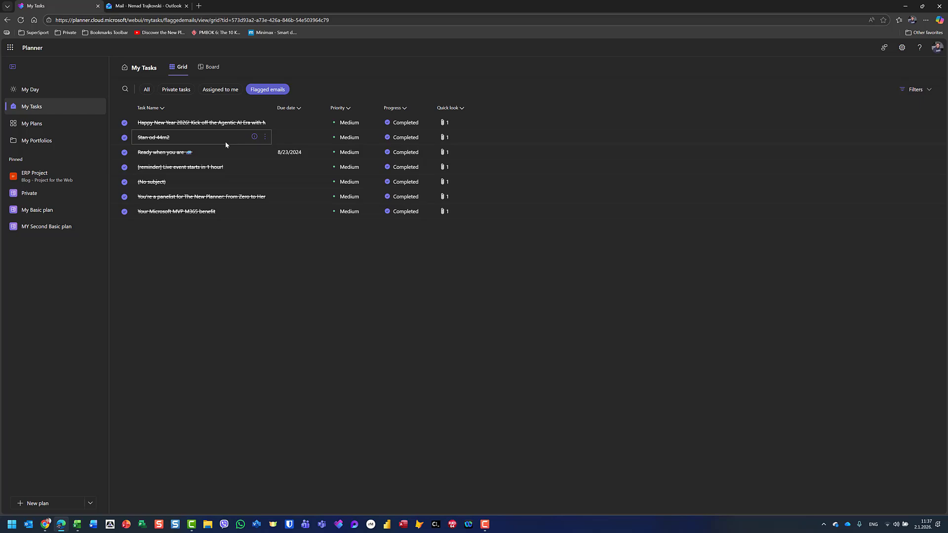
Step: Switch to Outlook, flag the Microsoft New Year and Project Management Institute emails, and return to Planner's flagged emails list
{"action": "left_click", "coordinate": [146, 5]}
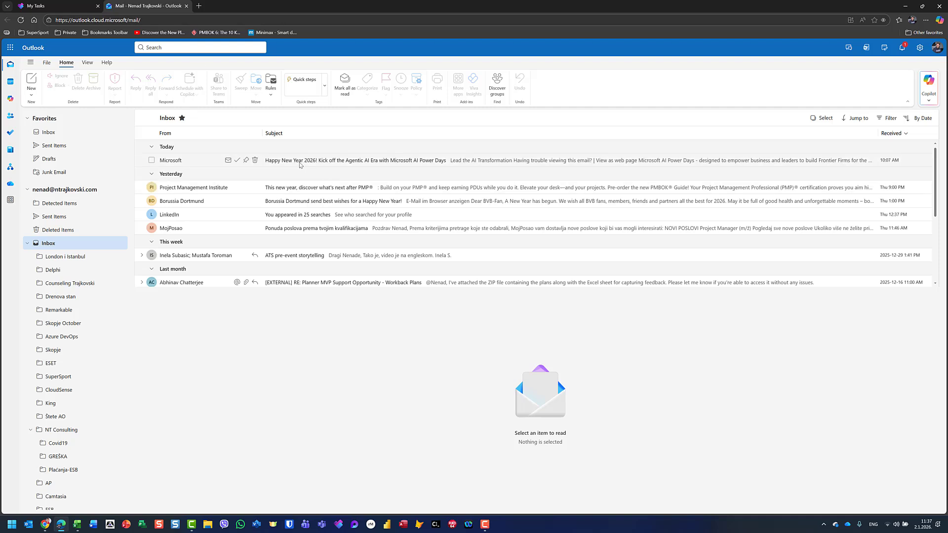
{"action": "left_click", "coordinate": [300, 165]}
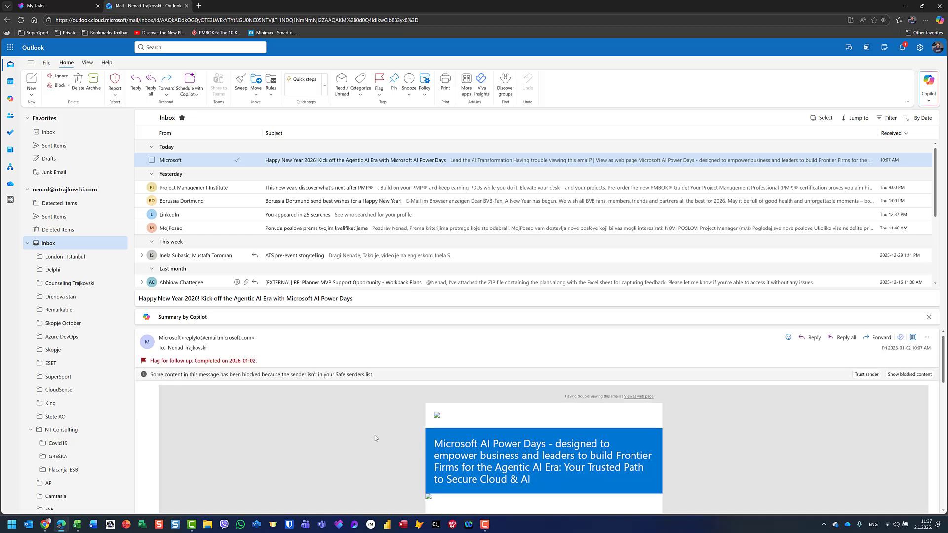
{"action": "left_click", "coordinate": [321, 188]}
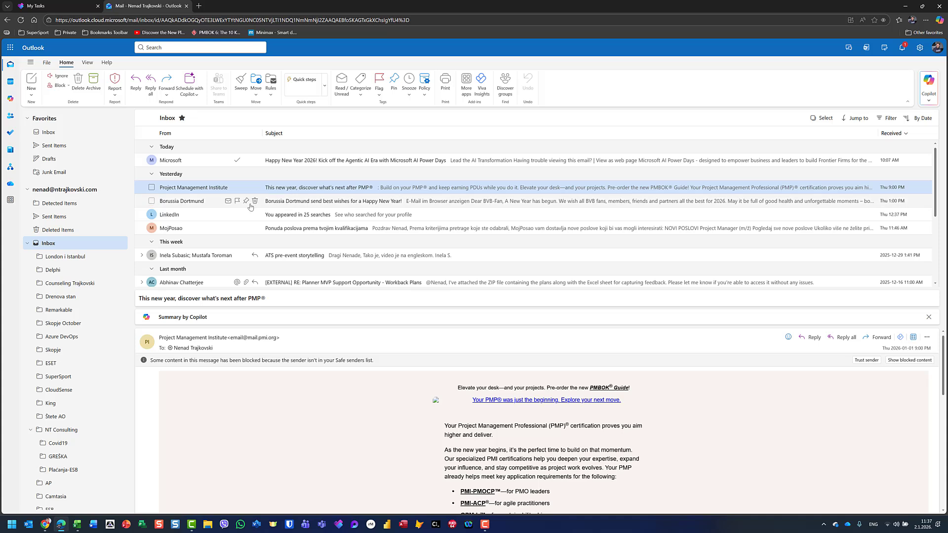
{"action": "left_click", "coordinate": [238, 161]}
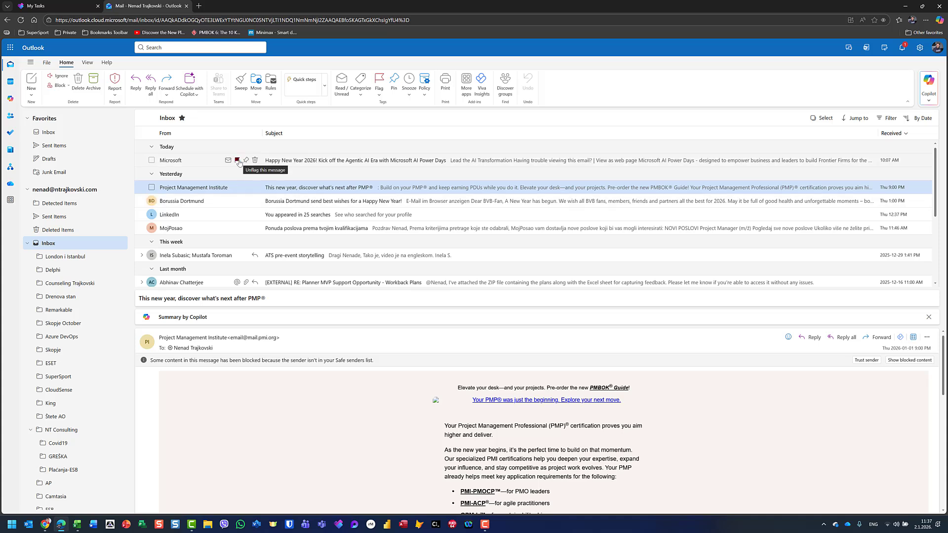
{"action": "left_click", "coordinate": [236, 188]}
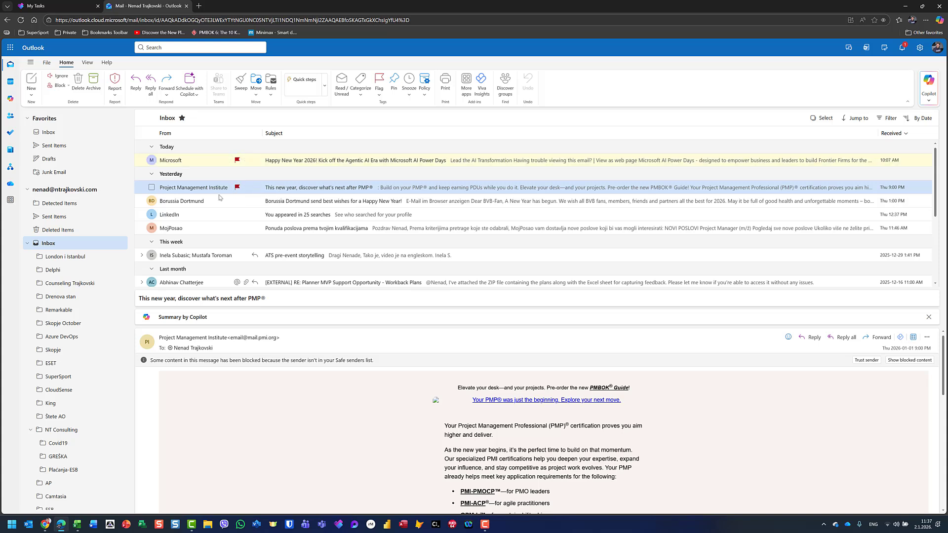
{"action": "left_click", "coordinate": [33, 7]}
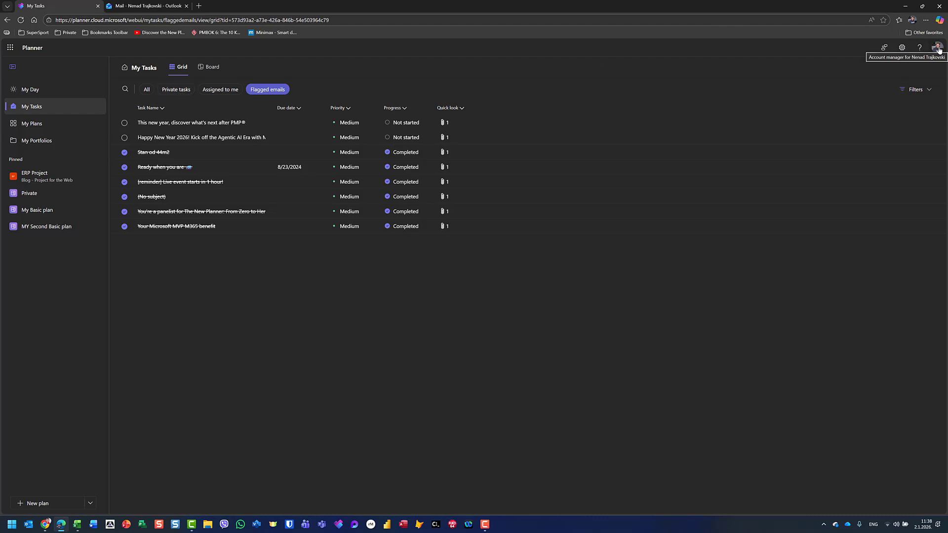
Step: Switch to the second account's Planner in Chrome and compare its My Tasks grid, board and filters with the first account's My Tasks page
{"action": "left_click", "coordinate": [47, 527]}
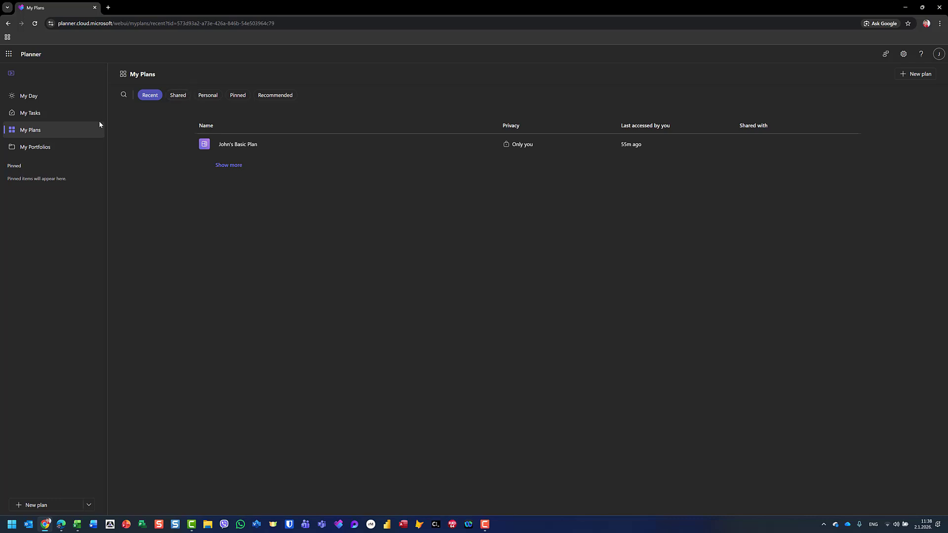
{"action": "left_click", "coordinate": [34, 113]}
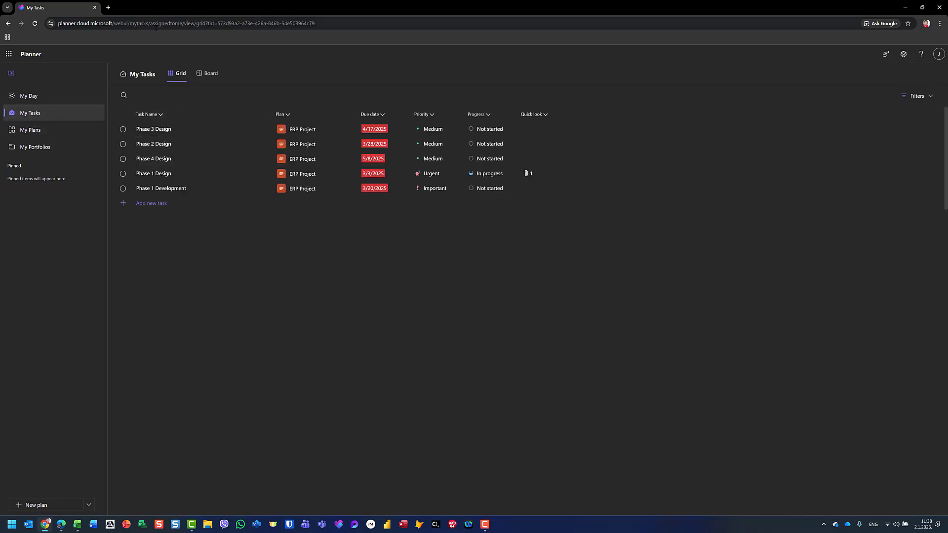
{"action": "key", "text": "alt+Tab"}
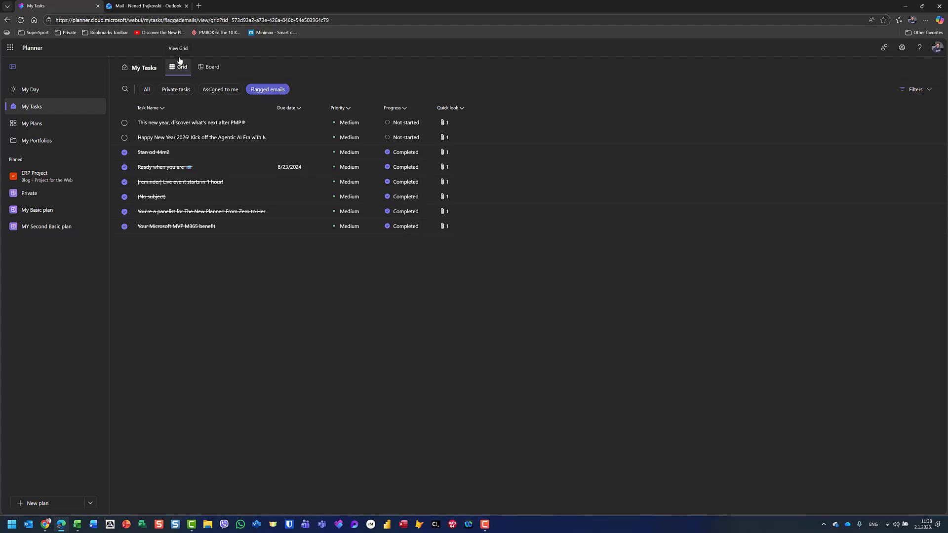
{"action": "key", "text": "alt+Tab"}
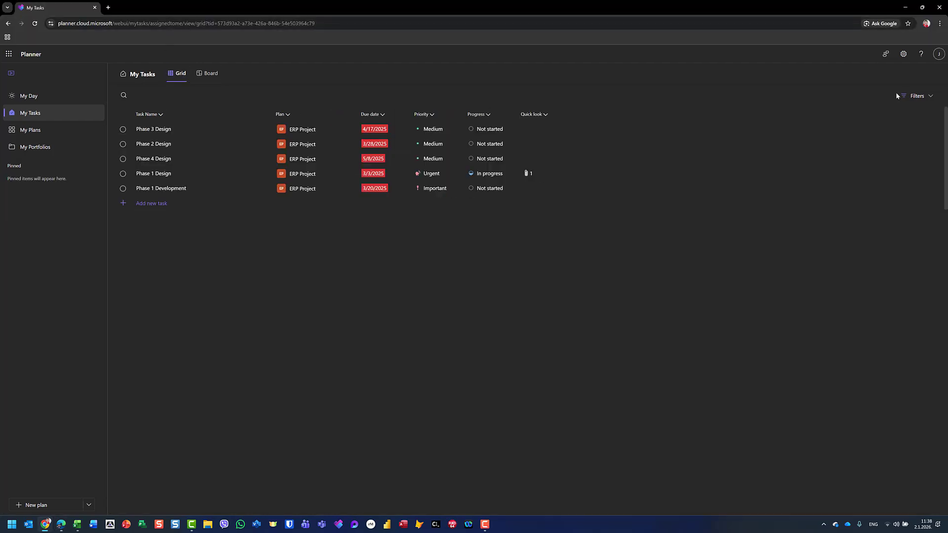
{"action": "left_click", "coordinate": [911, 97]}
{"action": "left_click", "coordinate": [218, 74]}
{"action": "left_click", "coordinate": [181, 74]}
{"action": "key", "text": "alt+Tab"}
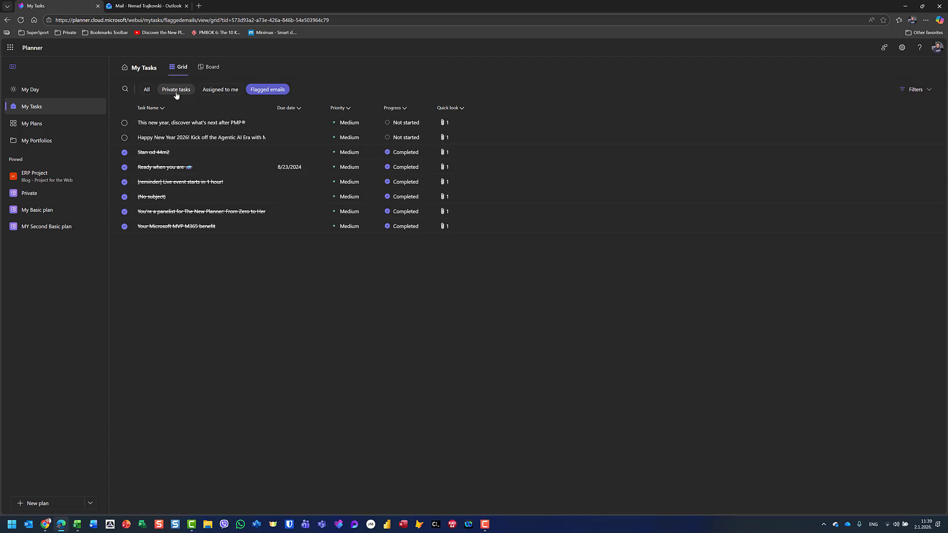
Step: Look through the private tasks list and examine the sort and hide options of the Task Name and Due date columns
{"action": "left_click", "coordinate": [173, 92]}
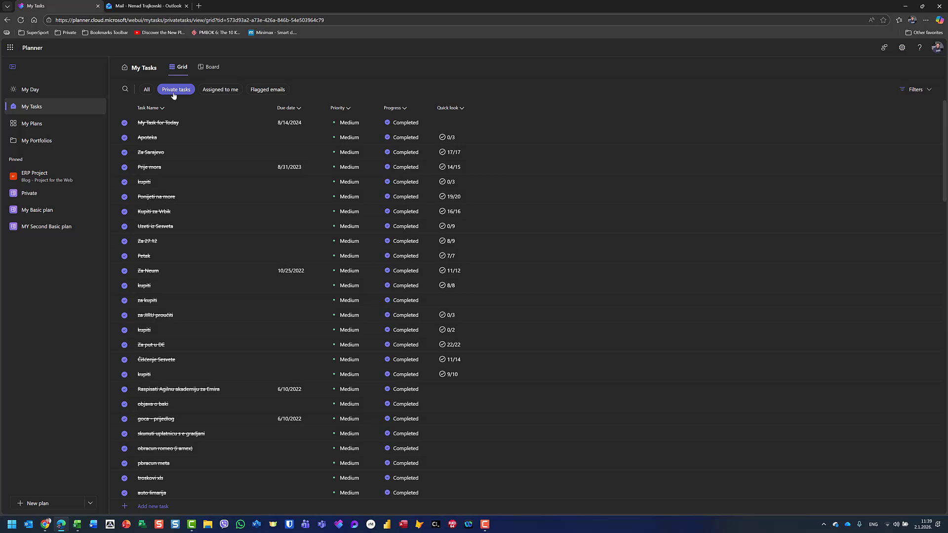
{"action": "scroll", "coordinate": [193, 180], "scroll_direction": "down", "scroll_amount": 12}
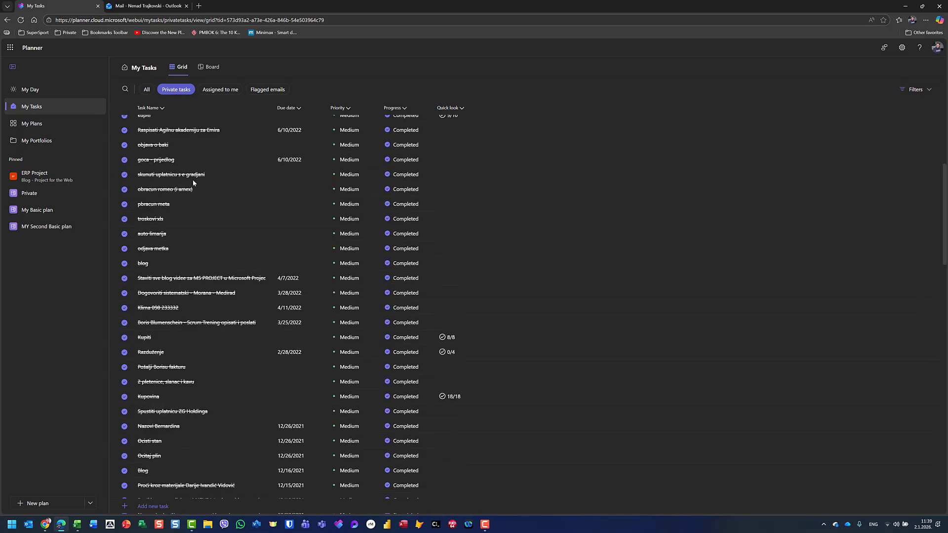
{"action": "scroll", "coordinate": [187, 181], "scroll_direction": "down", "scroll_amount": 10}
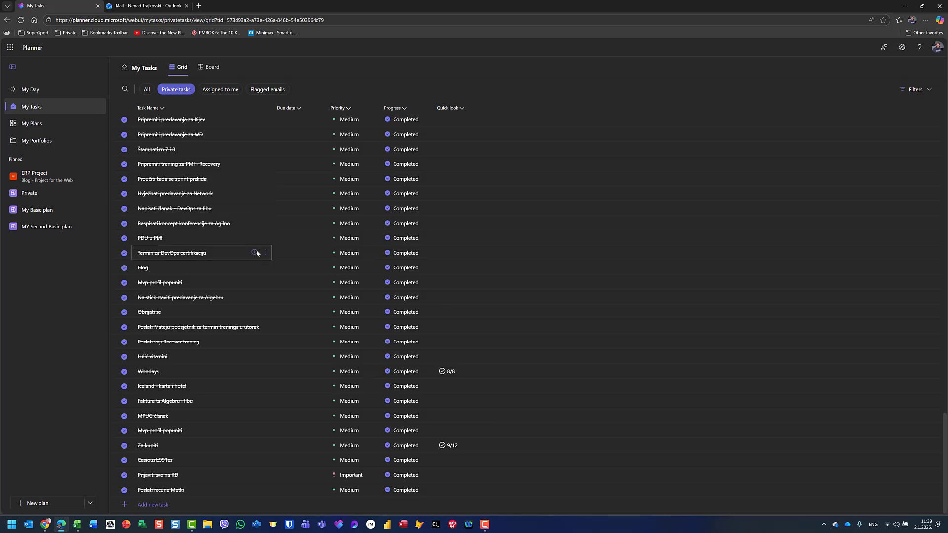
{"action": "scroll", "coordinate": [262, 254], "scroll_direction": "up", "scroll_amount": 10}
{"action": "scroll", "coordinate": [263, 252], "scroll_direction": "up", "scroll_amount": 15}
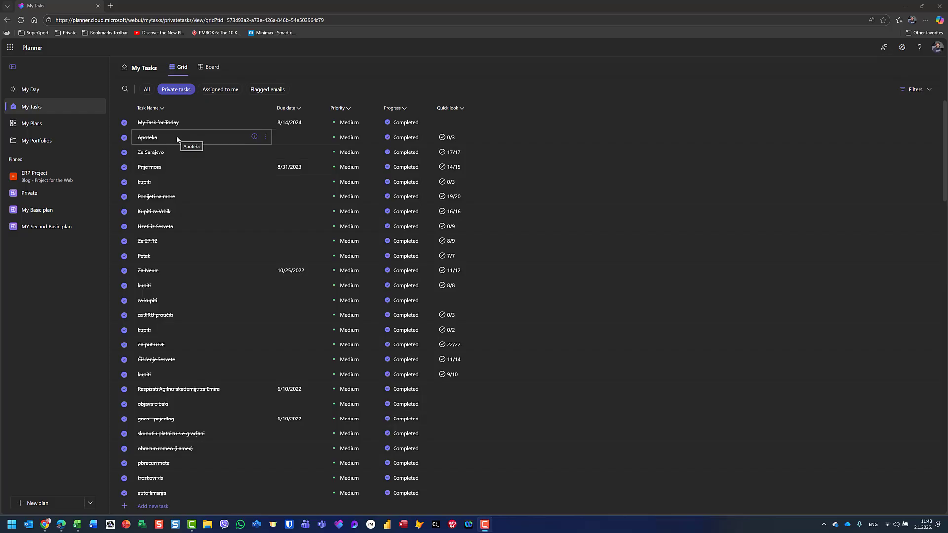
{"action": "left_click", "coordinate": [159, 111]}
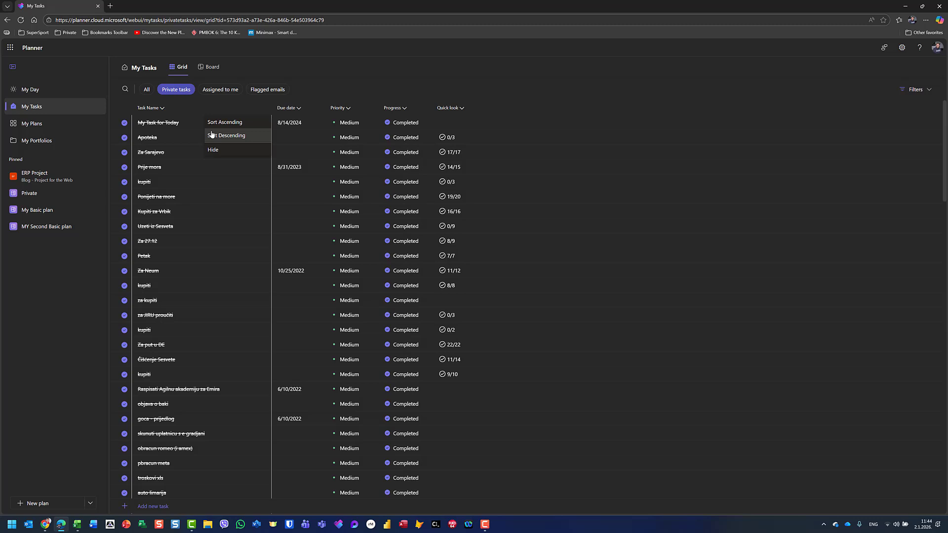
{"action": "left_click", "coordinate": [300, 109]}
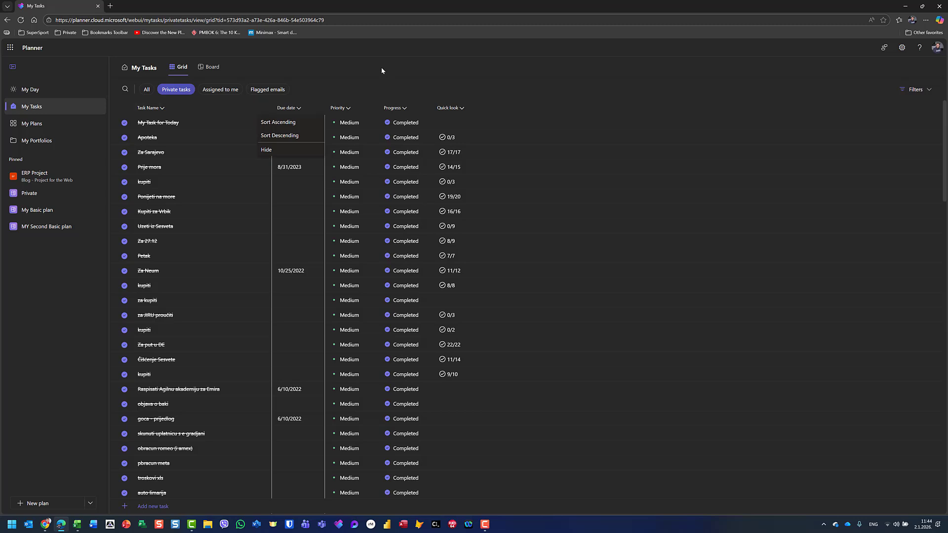
Step: Filter the private tasks by progress so that only Not started and In progress are selected
{"action": "key", "text": "Escape"}
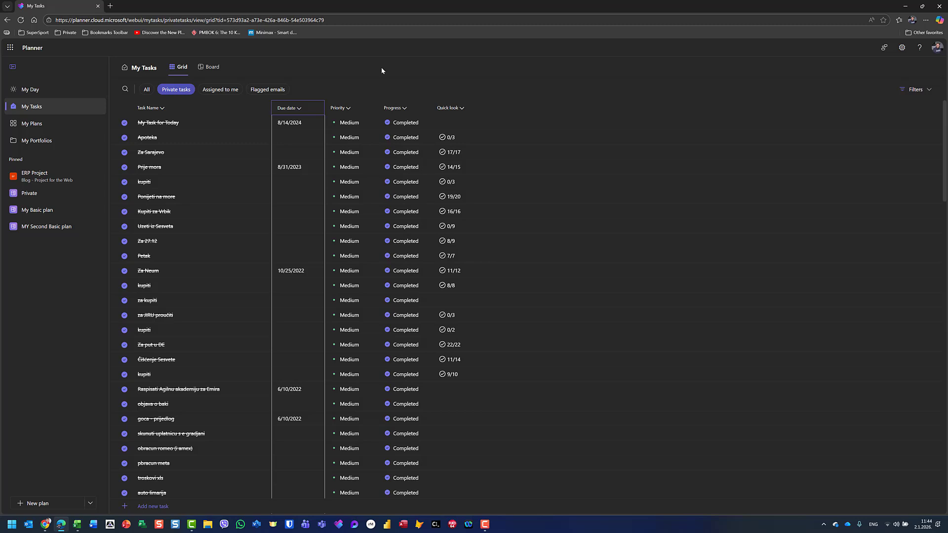
{"action": "left_click", "coordinate": [913, 94]}
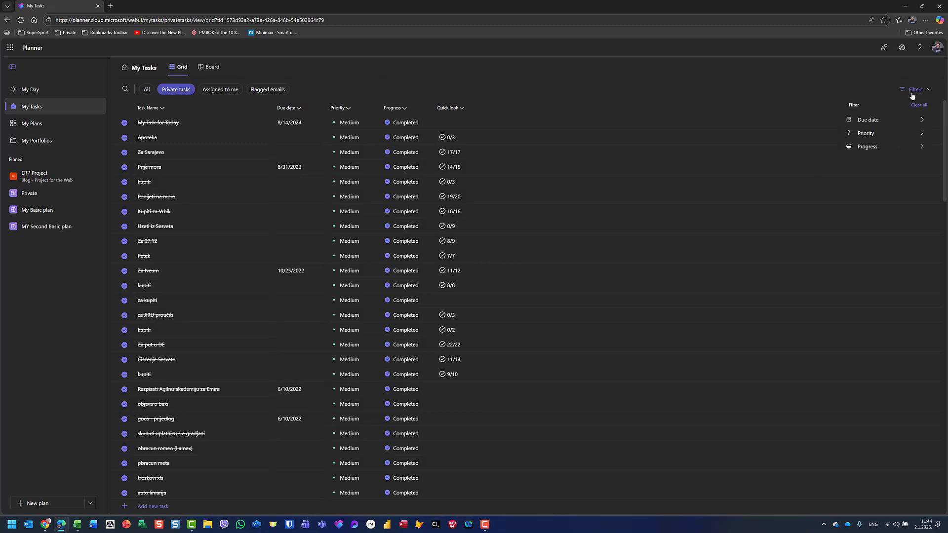
{"action": "mouse_move", "coordinate": [903, 125]}
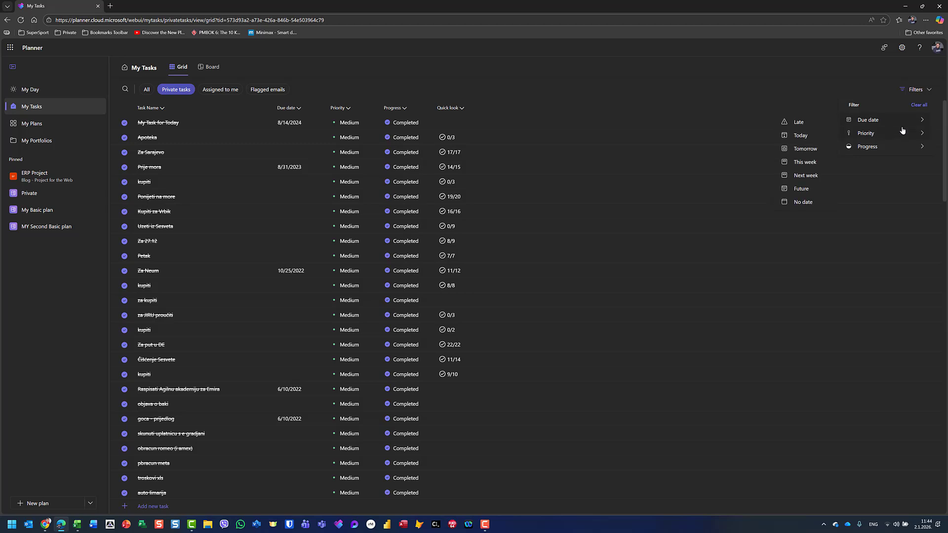
{"action": "mouse_move", "coordinate": [902, 149]}
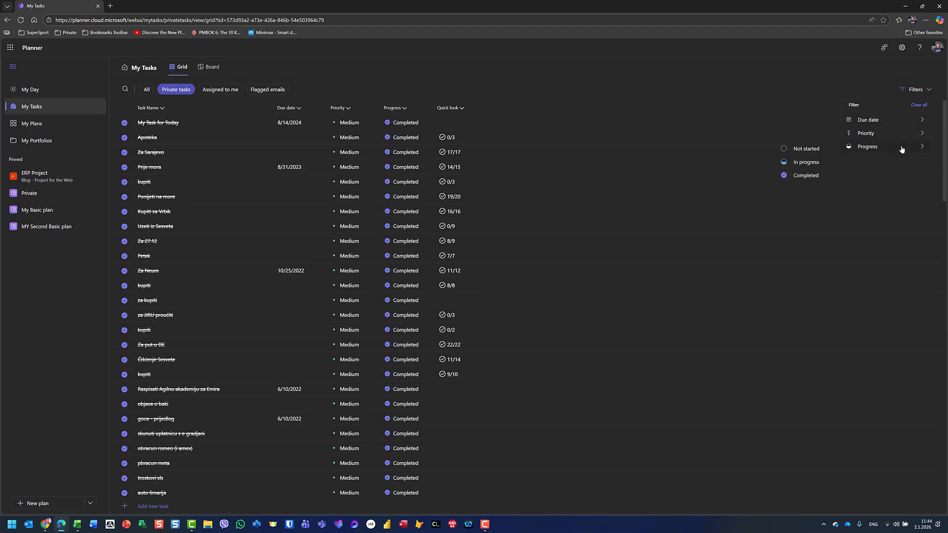
{"action": "left_click", "coordinate": [806, 150]}
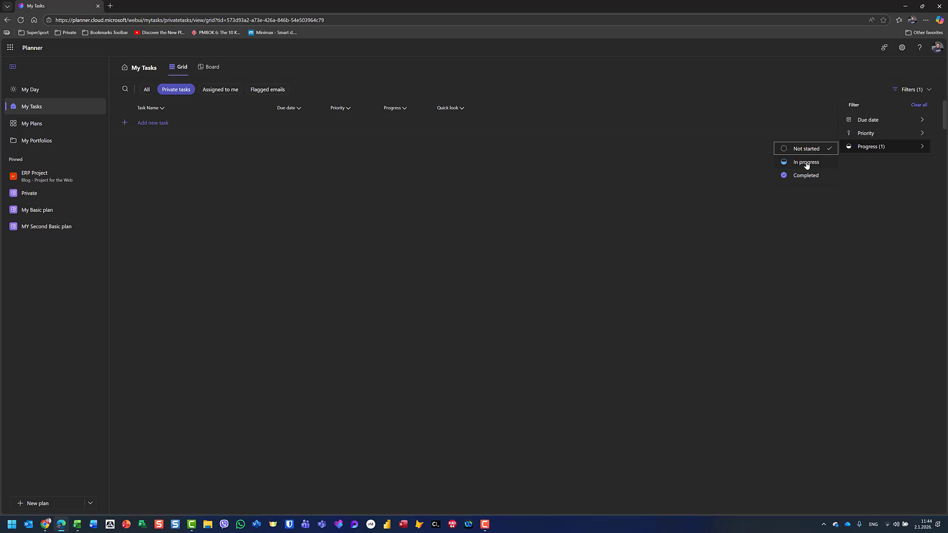
{"action": "left_click", "coordinate": [807, 164]}
{"action": "left_click", "coordinate": [807, 176]}
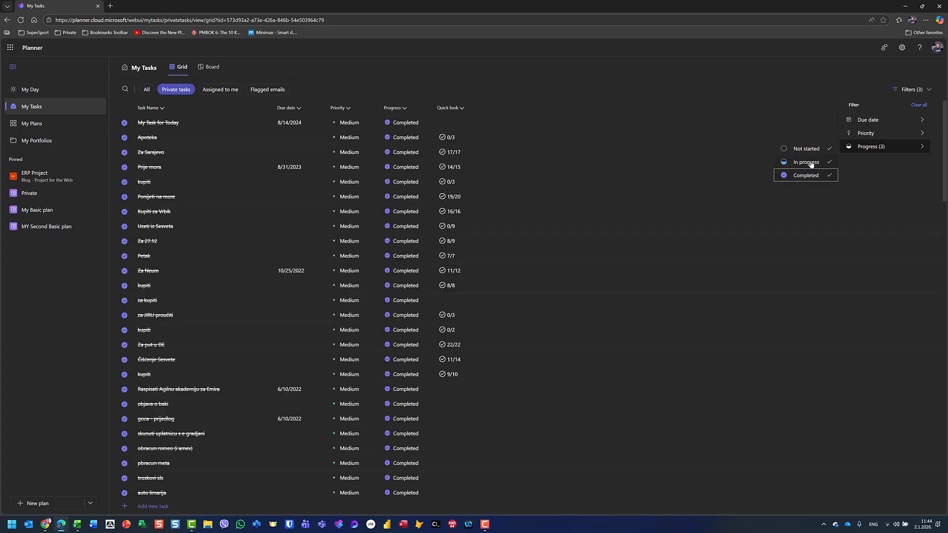
{"action": "left_click", "coordinate": [811, 163]}
{"action": "left_click", "coordinate": [809, 150]}
{"action": "left_click", "coordinate": [811, 181]}
{"action": "left_click", "coordinate": [807, 163]}
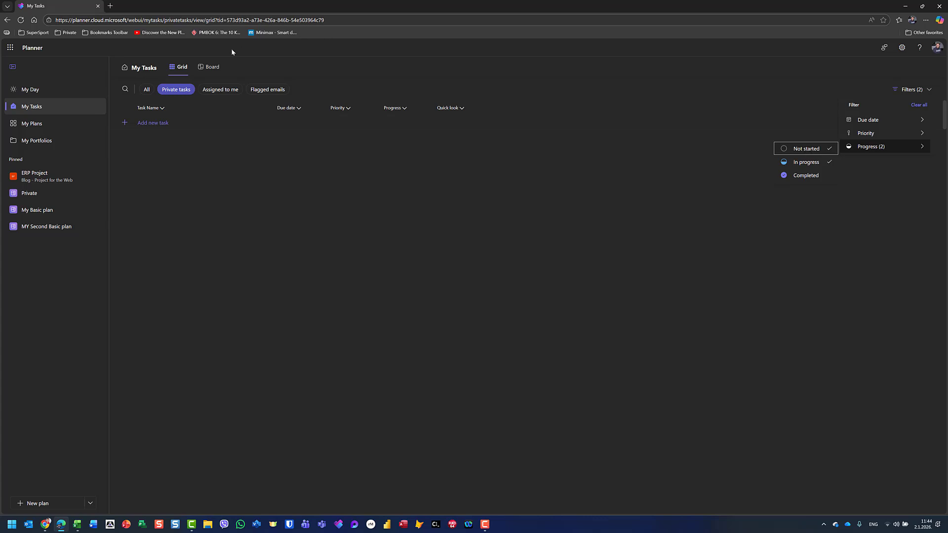
Step: Show all tasks and sort them by due date, trying descending order before settling on ascending
{"action": "left_click", "coordinate": [146, 90]}
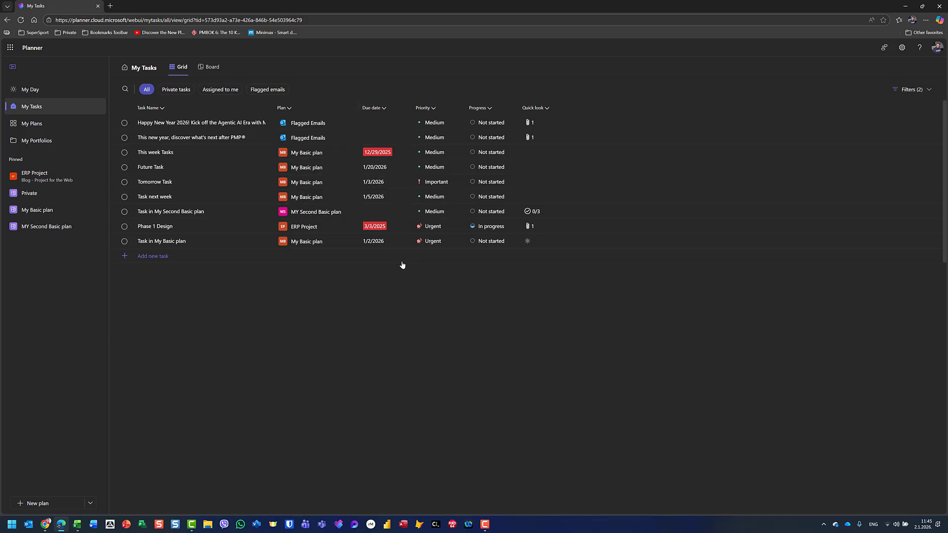
{"action": "left_click", "coordinate": [385, 112]}
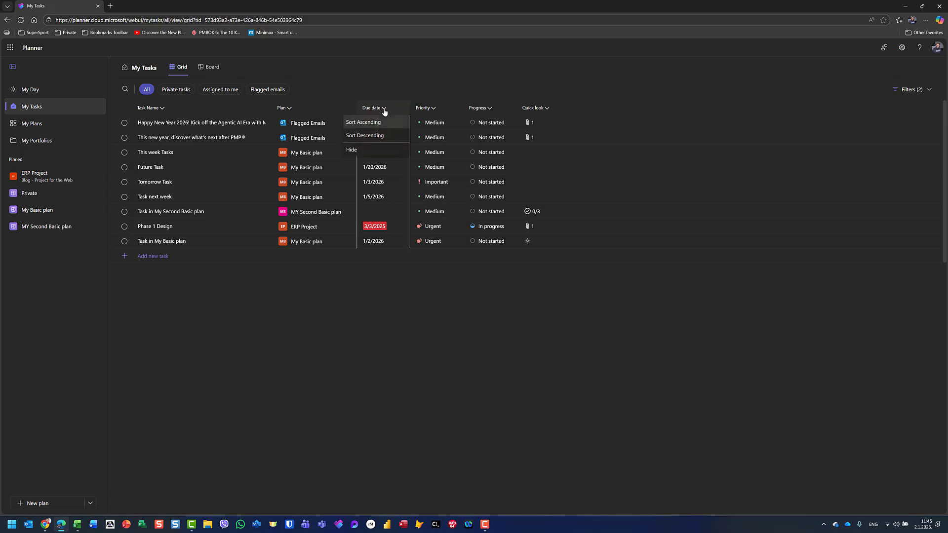
{"action": "left_click", "coordinate": [378, 136]}
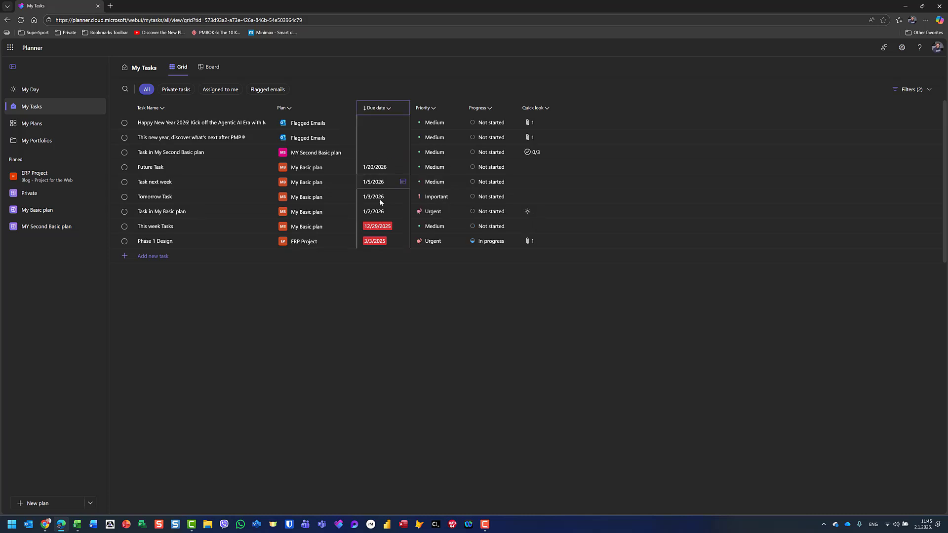
{"action": "left_click", "coordinate": [392, 109]}
{"action": "left_click", "coordinate": [390, 126]}
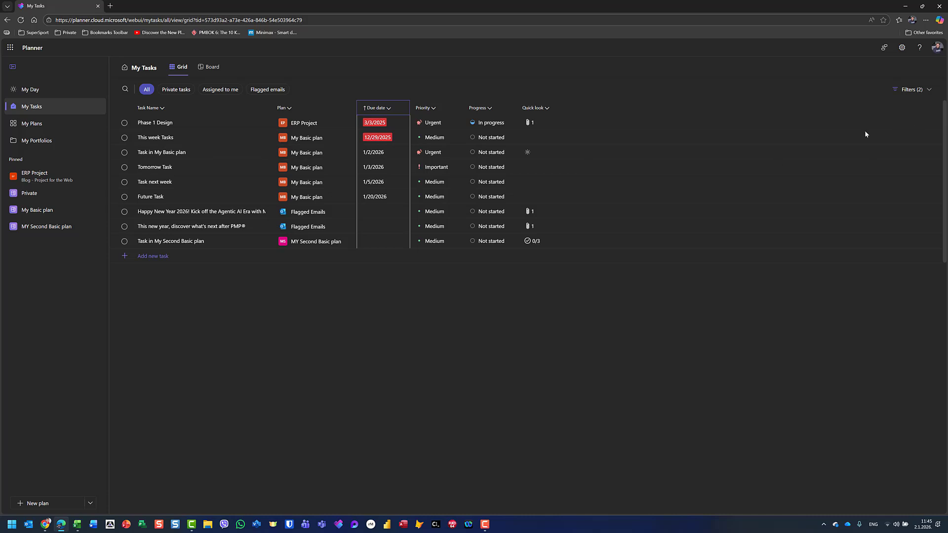
Step: Review the progress options in the active filter and examine the details of the Phase 1 Design task
{"action": "left_click", "coordinate": [921, 91]}
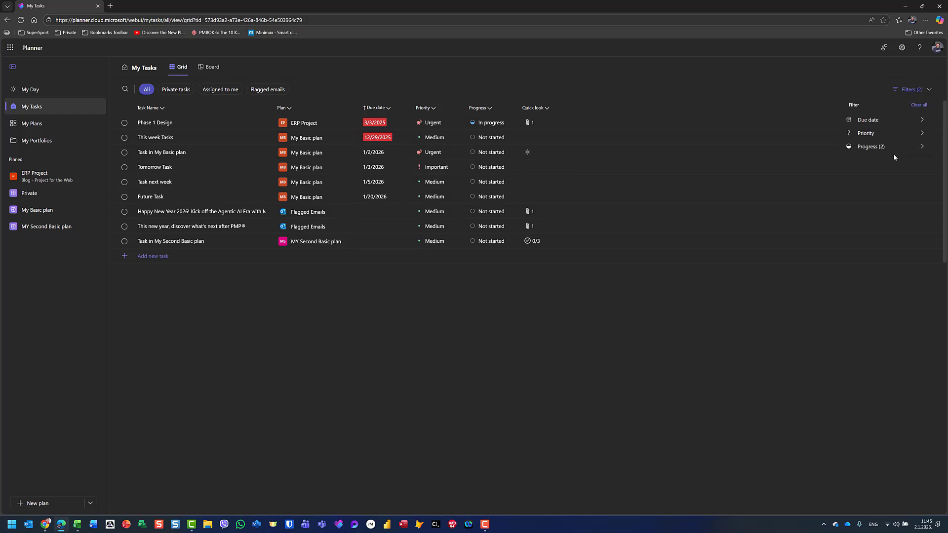
{"action": "key", "text": "Escape"}
{"action": "left_click", "coordinate": [909, 93]}
{"action": "left_click", "coordinate": [922, 146]}
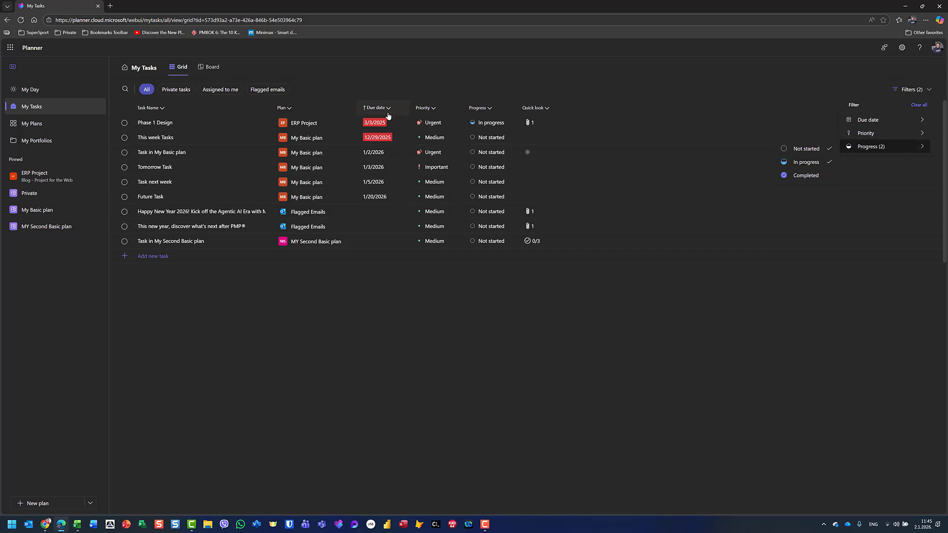
{"action": "left_click", "coordinate": [387, 379]}
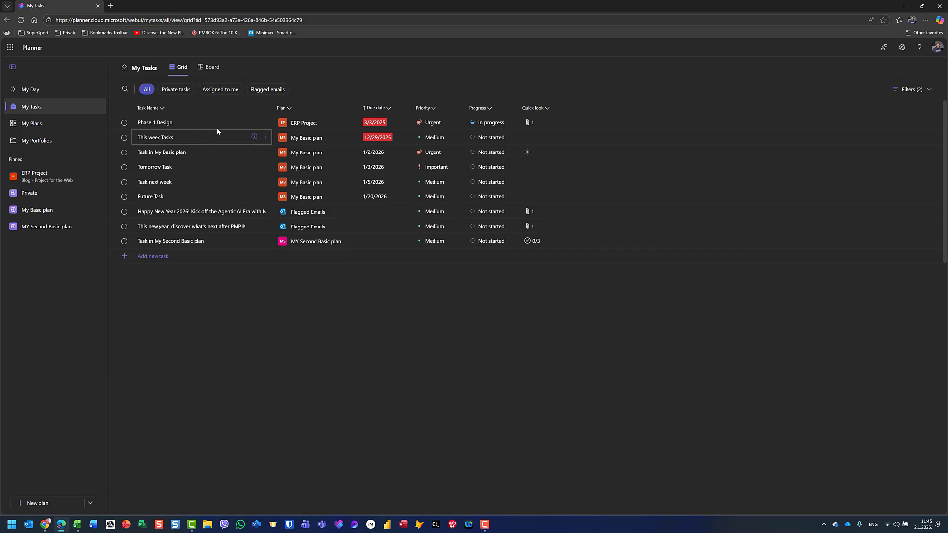
{"action": "left_click", "coordinate": [255, 123]}
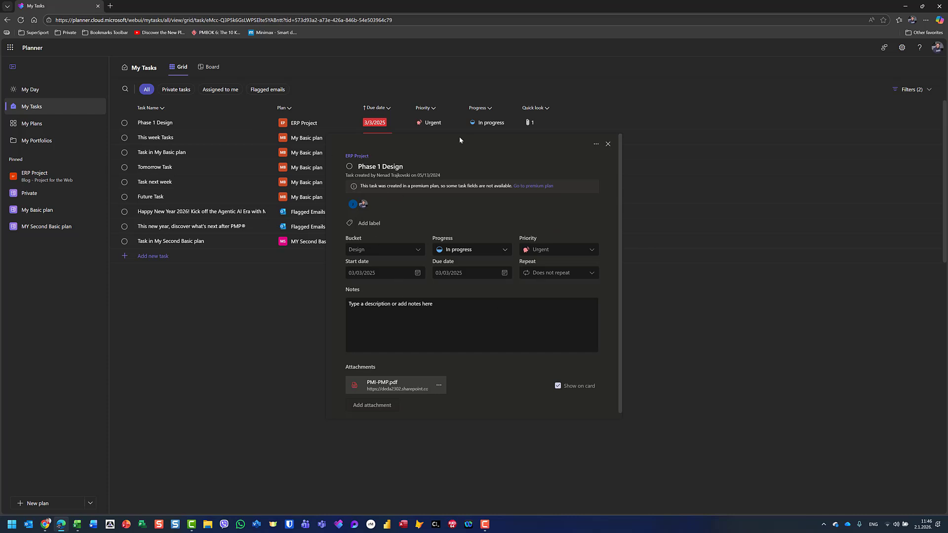
{"action": "left_click", "coordinate": [608, 144]}
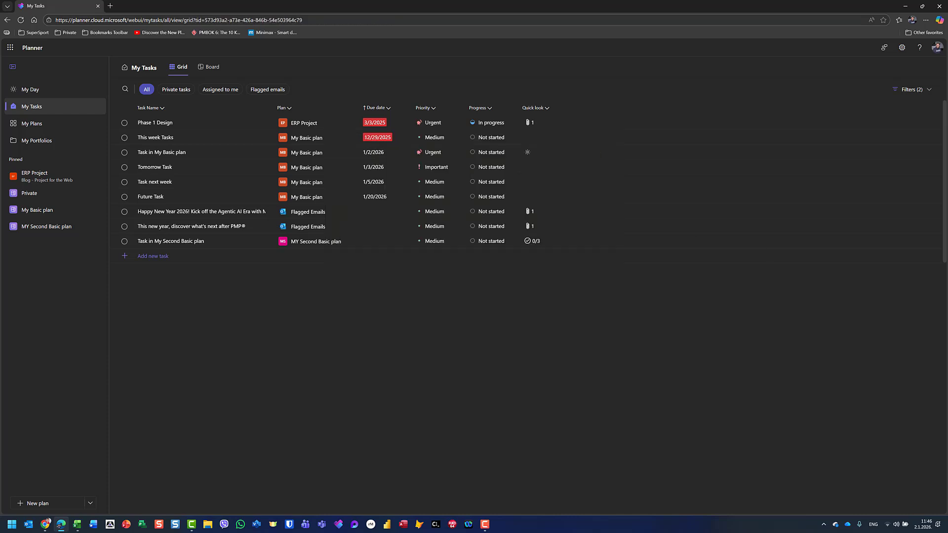